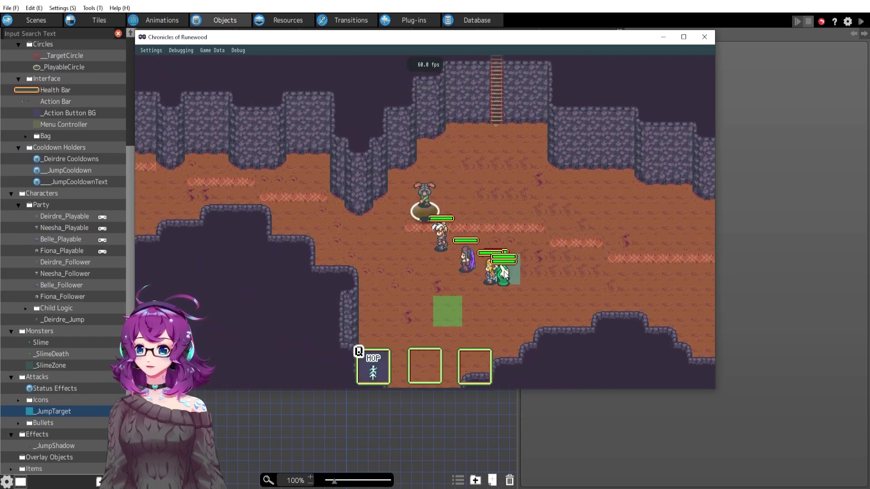
# Playtest Deirdre's Hop against the slimes, switch between party characters, move around during the cooldown, and close the test game
pyautogui.press('q')
pyautogui.press('Tab')
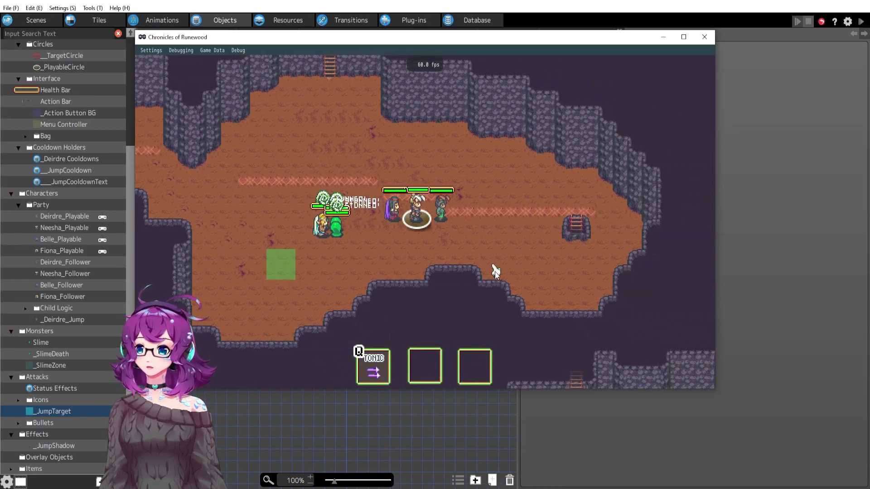
pyautogui.press('w')
pyautogui.press('w')
pyautogui.press('Tab')
pyautogui.press('Tab')
pyautogui.press('d')
pyautogui.press('s')
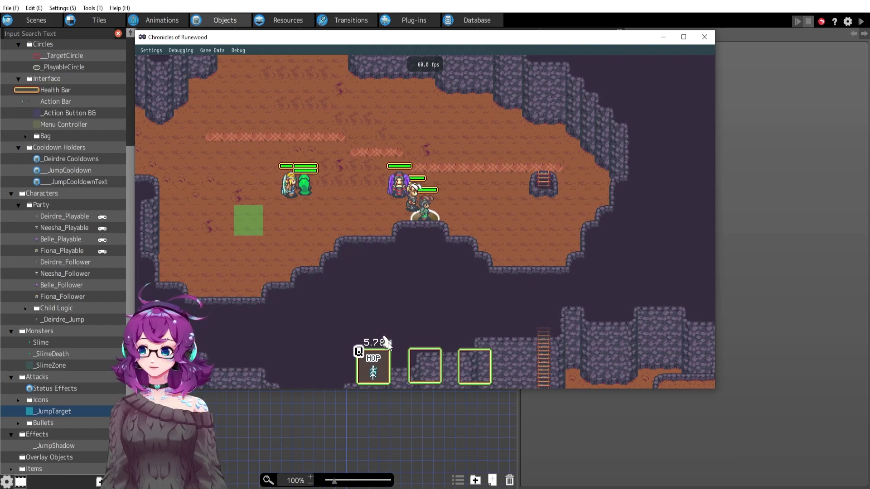
pyautogui.press('w')
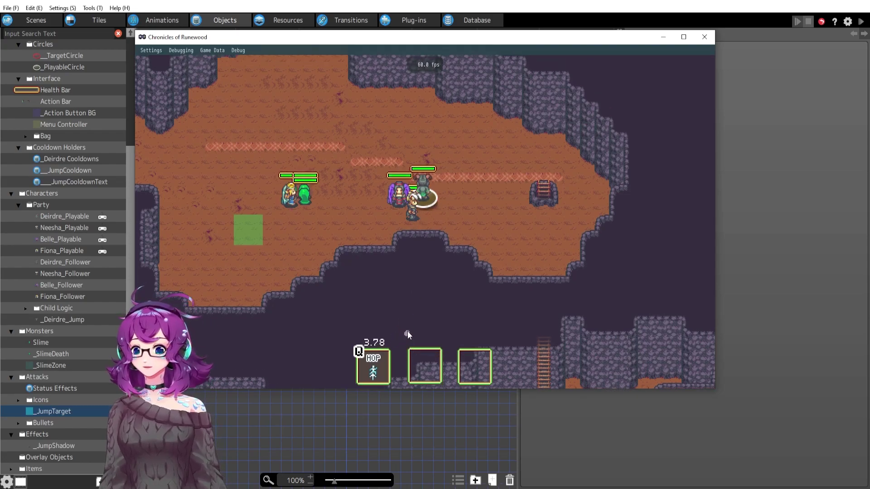
pyautogui.press('a')
pyautogui.press('s')
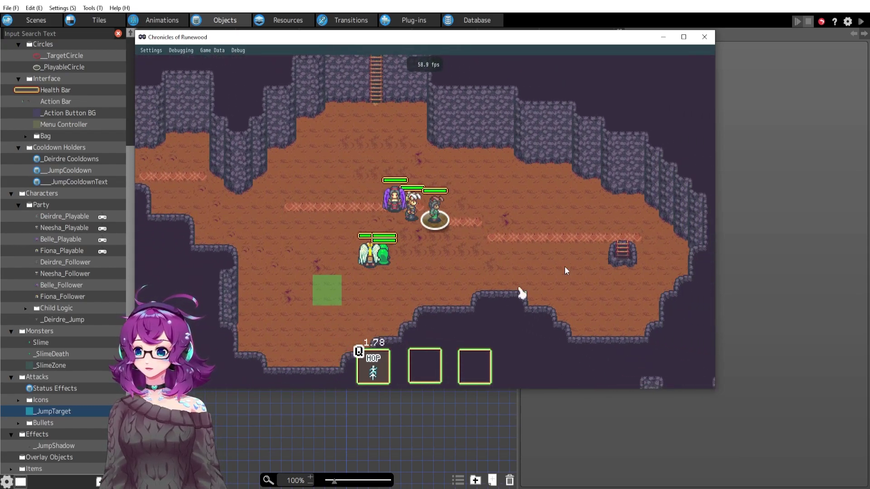
pyautogui.click(704, 37)
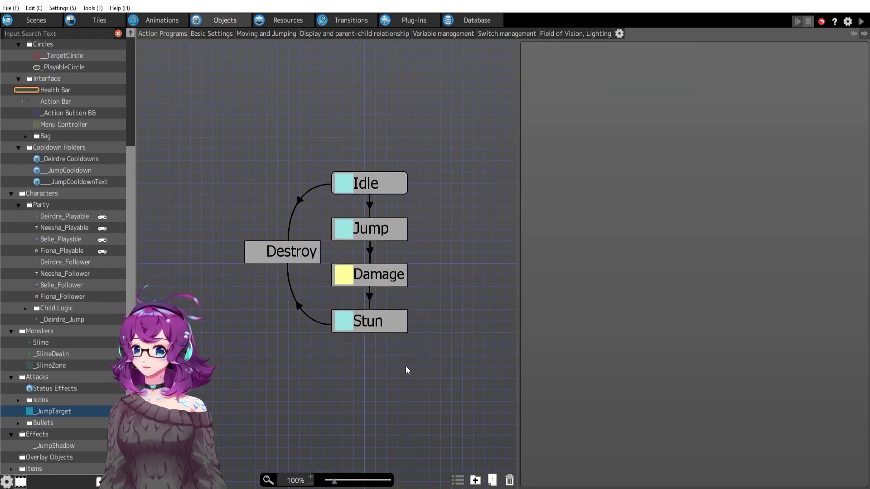
# Inspect the Stun action's runtime actions in _JumpTarget, especially the Jump CD Init and Jump CD switch changes
pyautogui.click(380, 330)
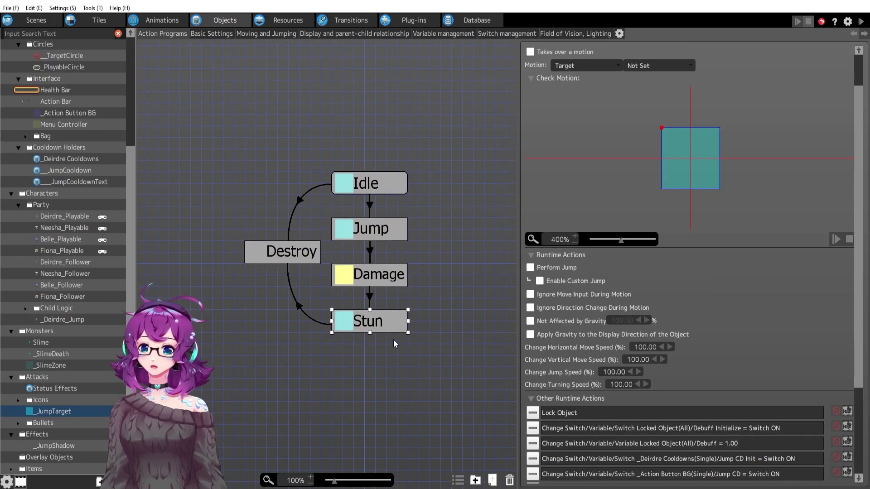
pyautogui.scroll(-3, 665, 399)
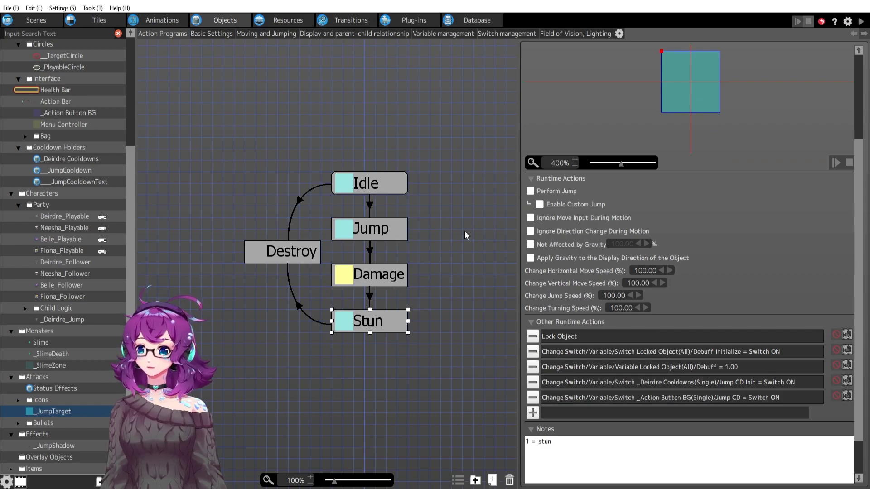
pyautogui.click(668, 382)
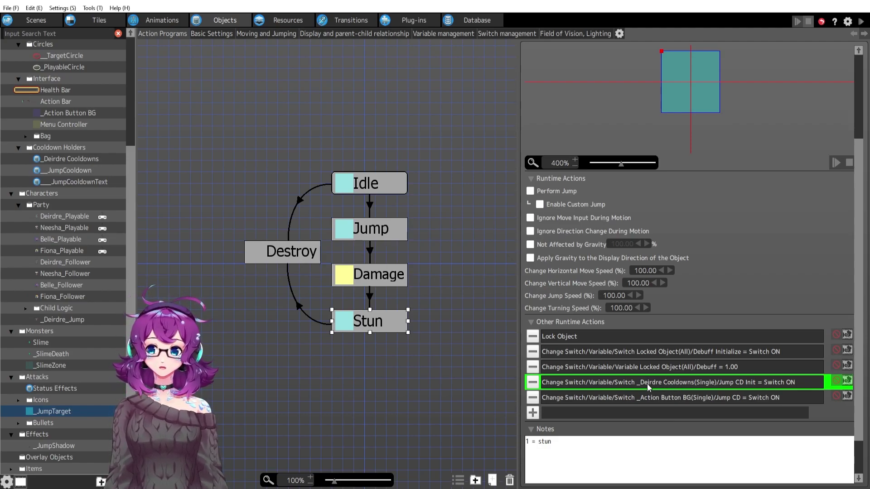
pyautogui.click(673, 401)
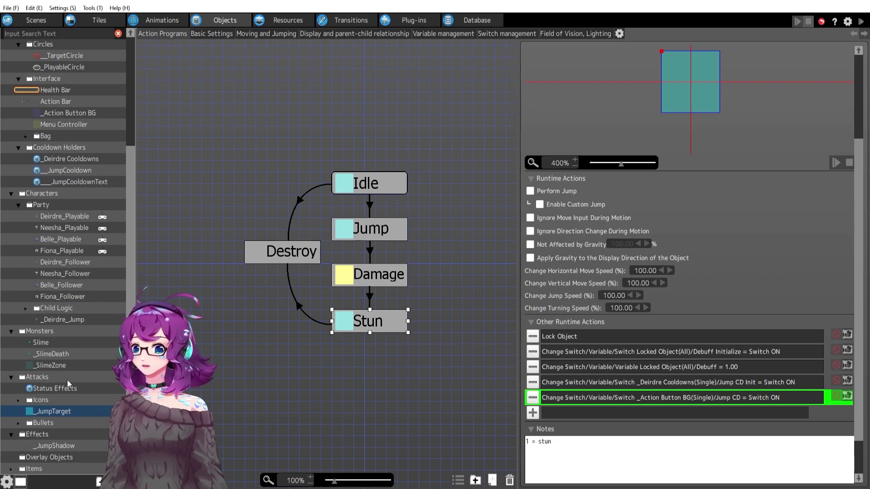
# Open the _Action Button BG object's action program
pyautogui.scroll(2, 63, 166)
pyautogui.click(62, 168)
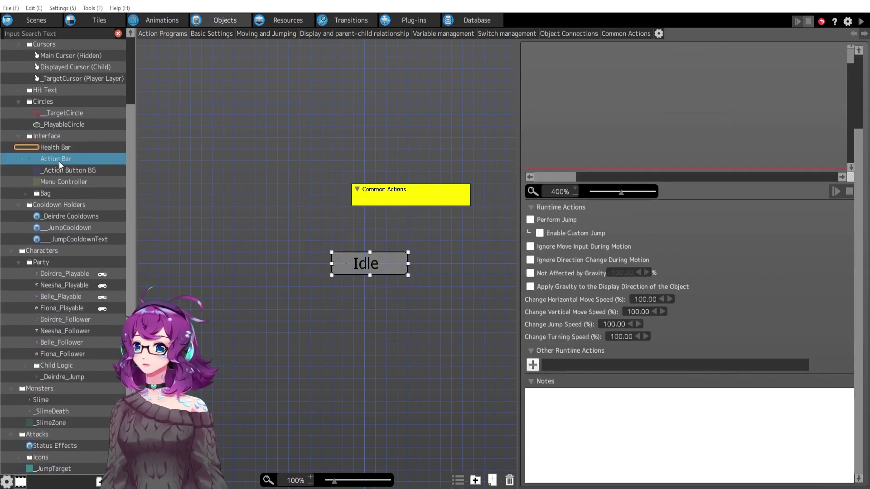
pyautogui.click(348, 367)
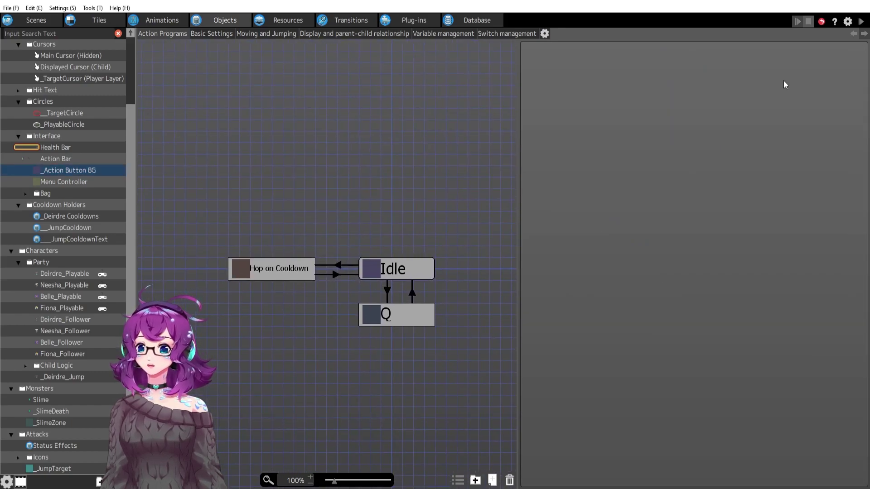
# Run a test play, view the Hop button's tooltip, use Hop to check its button and cooldown, and close the game
pyautogui.click(861, 21)
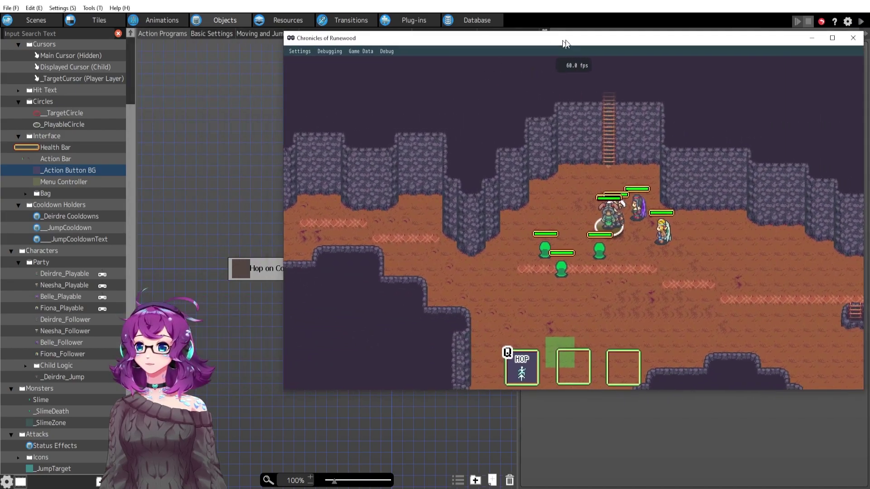
pyautogui.moveTo(566, 44); pyautogui.dragTo(699, 6)
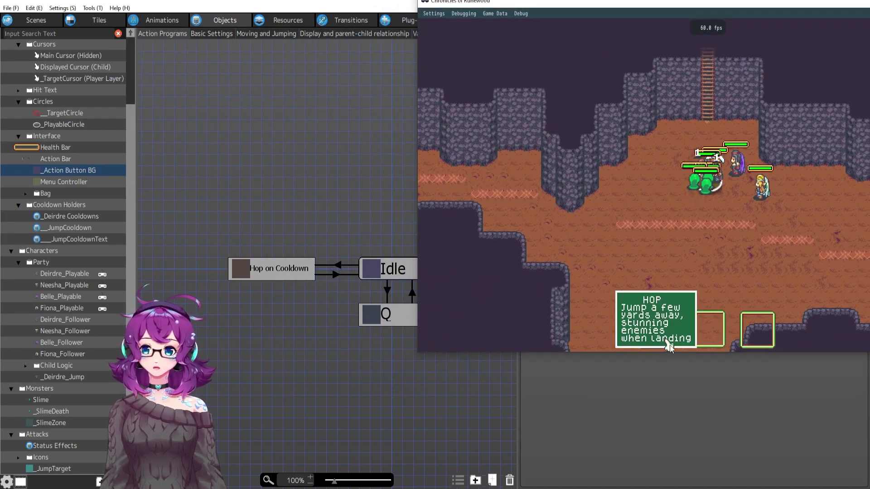
pyautogui.moveTo(657, 344)
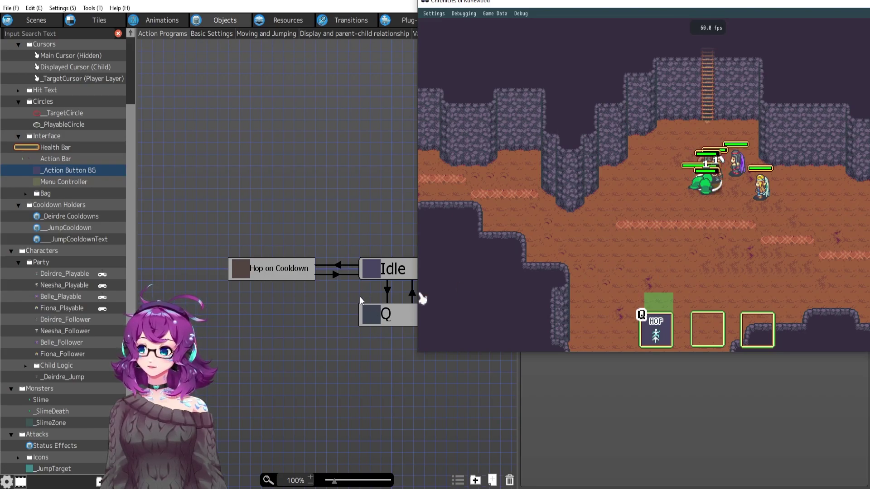
pyautogui.press('q')
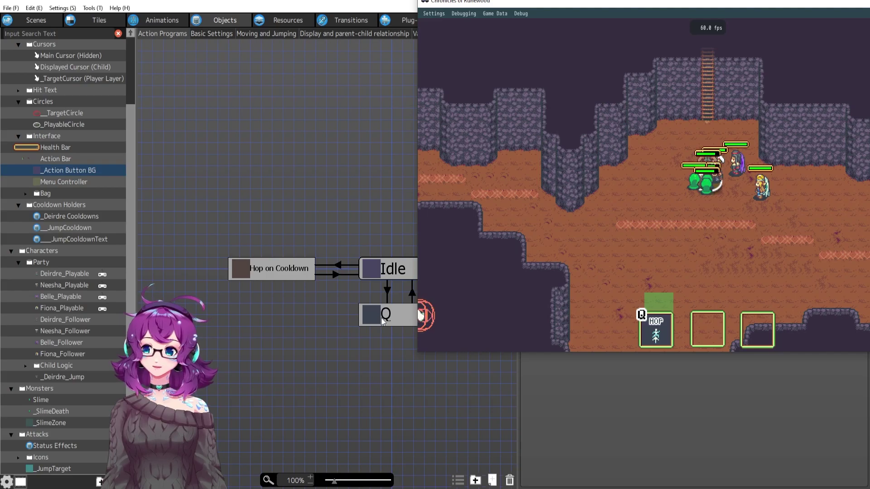
pyautogui.click(720, 190)
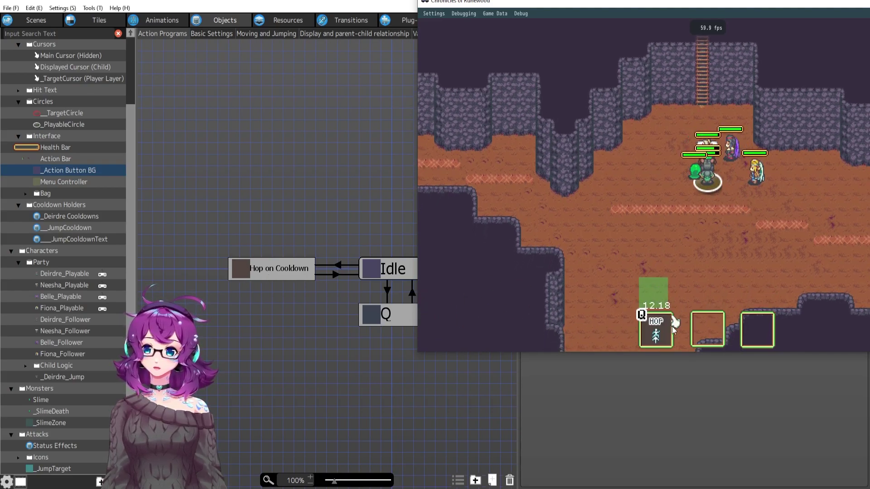
pyautogui.moveTo(630, 3); pyautogui.dragTo(395, 52)
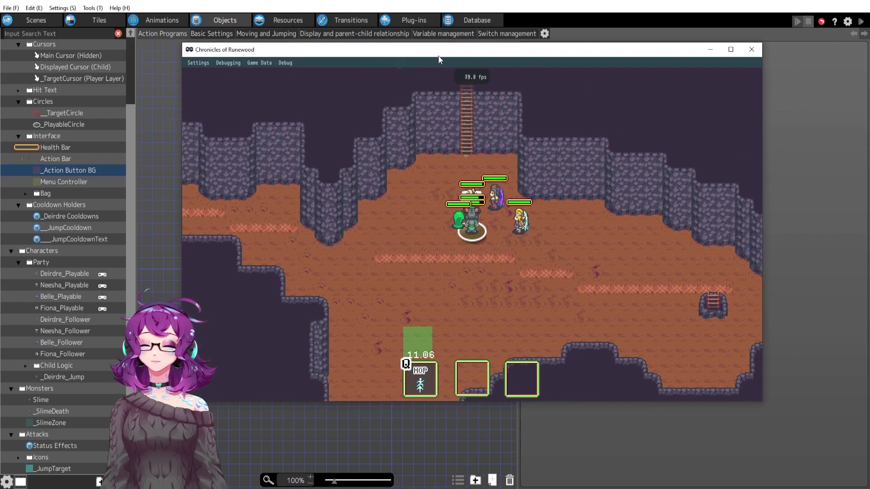
pyautogui.click(752, 51)
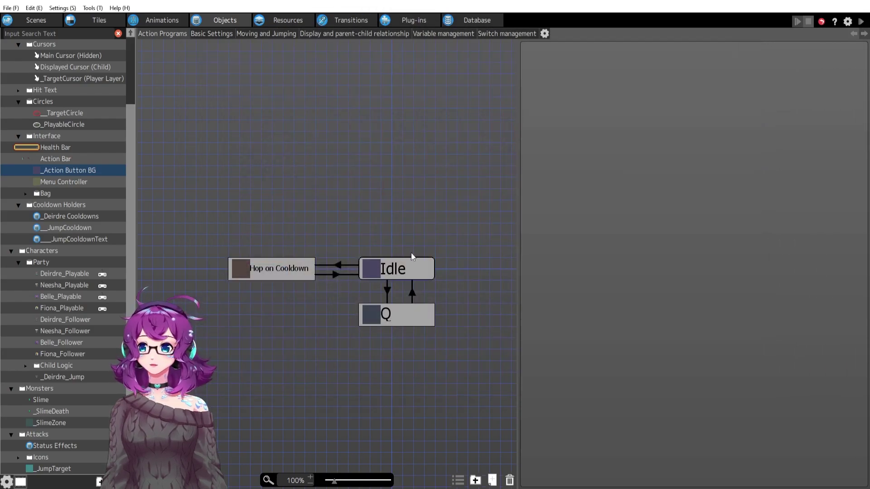
# Review the Jump CD switch conditions on both links between Idle and Hop on Cooldown
pyautogui.click(341, 266)
pyautogui.doubleClick(571, 229)
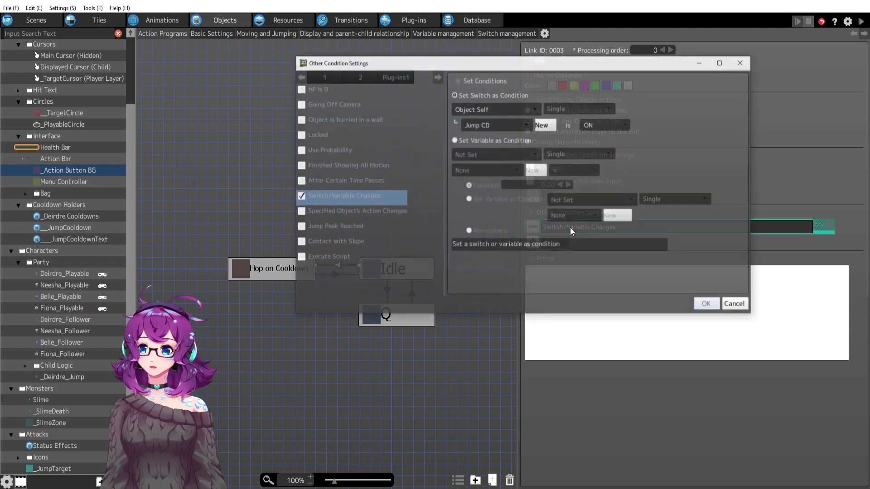
pyautogui.click(707, 310)
pyautogui.click(331, 290)
pyautogui.click(335, 274)
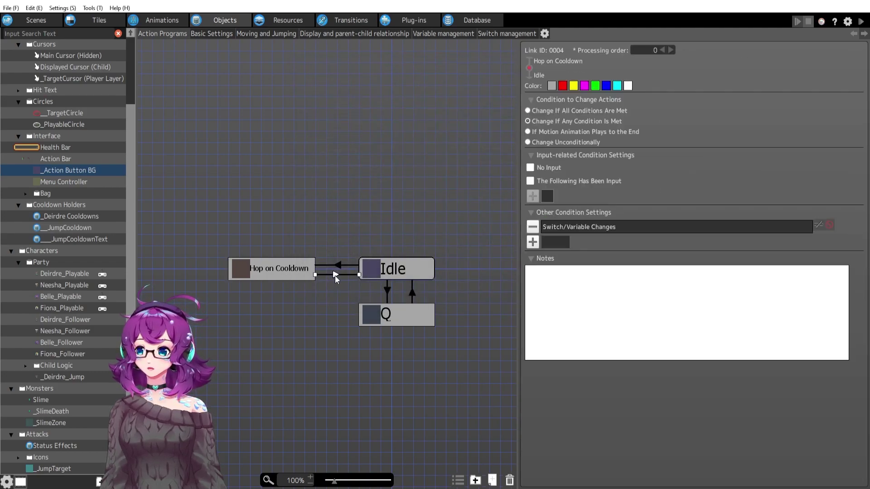
pyautogui.doubleClick(609, 227)
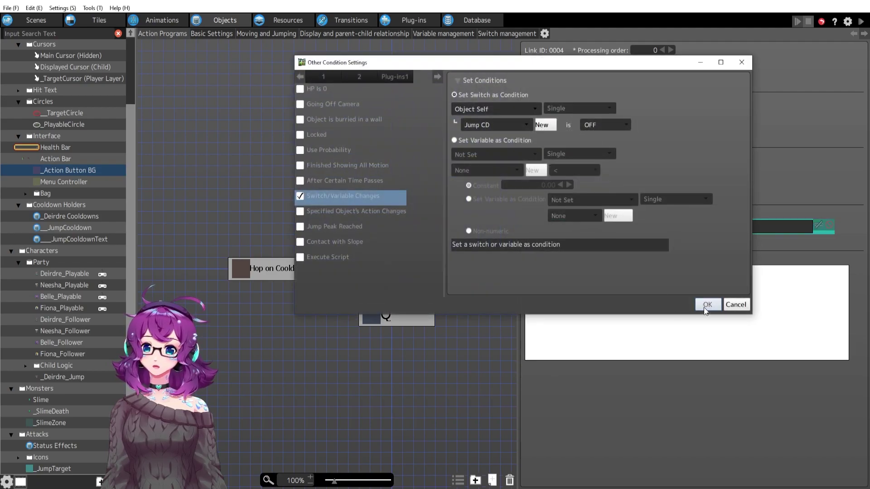
pyautogui.click(705, 309)
# Review the input conditions on both links between the Idle and Q actions
pyautogui.click(415, 274)
pyautogui.click(387, 292)
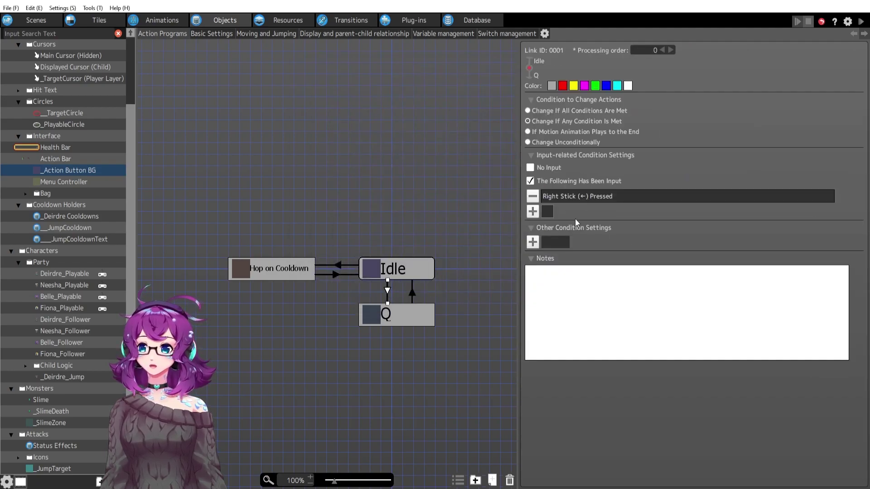
pyautogui.click(392, 321)
pyautogui.click(413, 290)
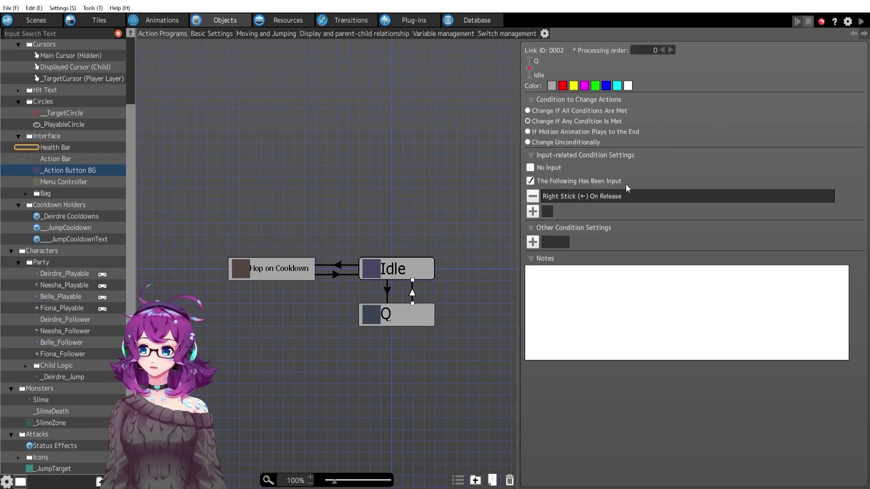
pyautogui.click(383, 272)
pyautogui.moveTo(341, 358); pyautogui.dragTo(387, 351, button='middle')
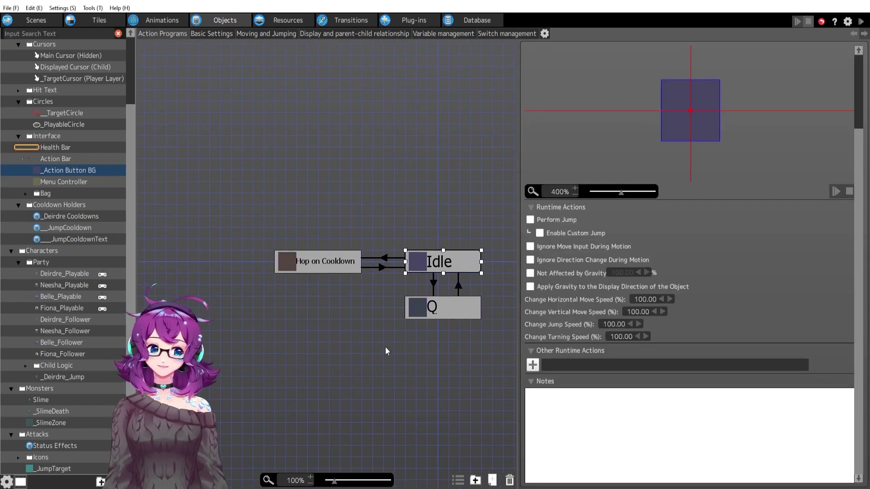
# View the _Deirdre Cooldowns action program and the Action Bar's object connections, and return to the Action Bar's action program
pyautogui.click(67, 216)
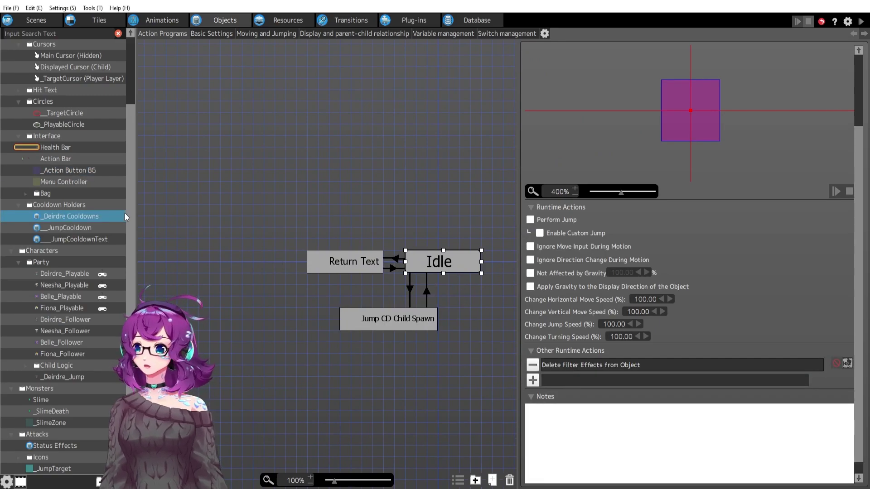
pyautogui.click(54, 159)
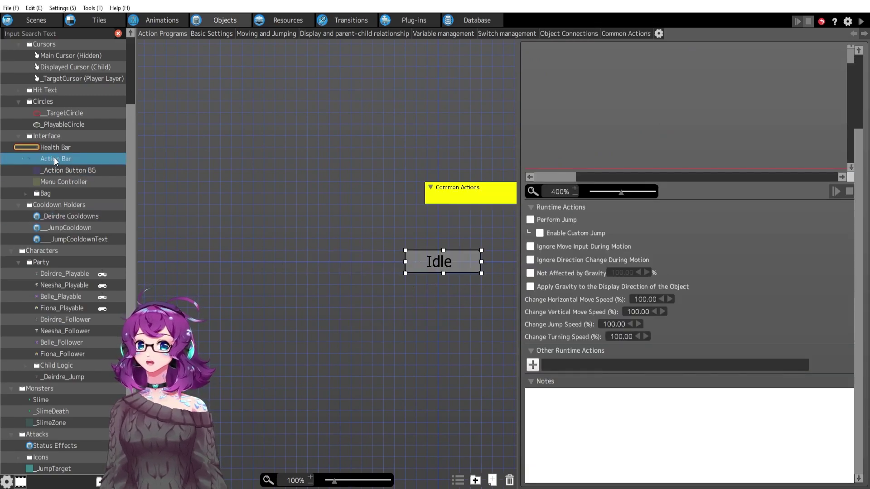
pyautogui.click(570, 34)
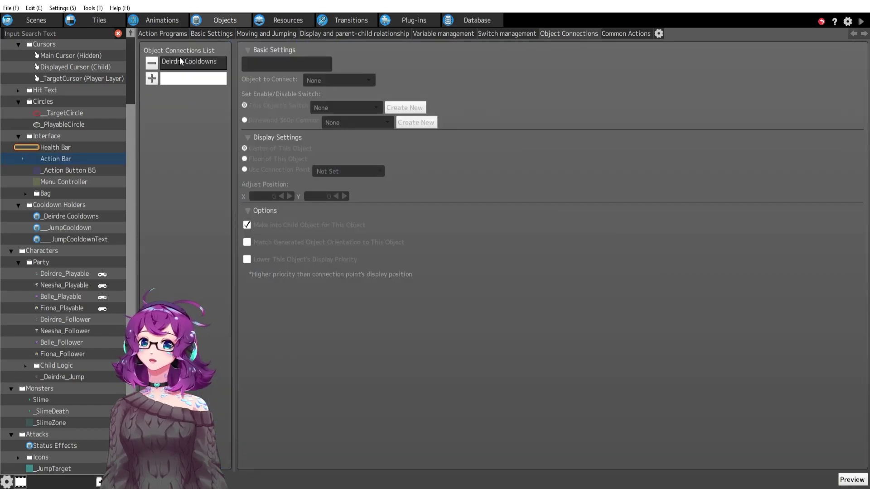
pyautogui.click(162, 34)
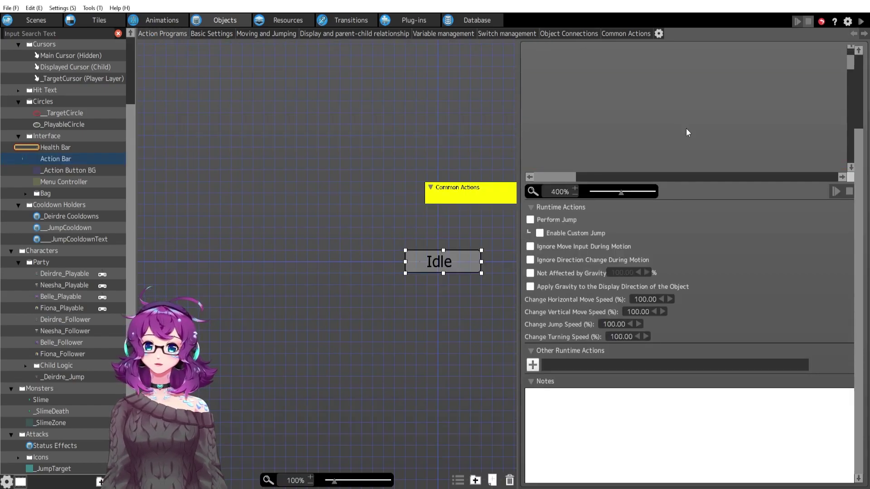
# Frame the Action Bar's whole motion preview at 100% zoom to examine its three button slots
pyautogui.moveTo(610, 192); pyautogui.dragTo(600, 193)
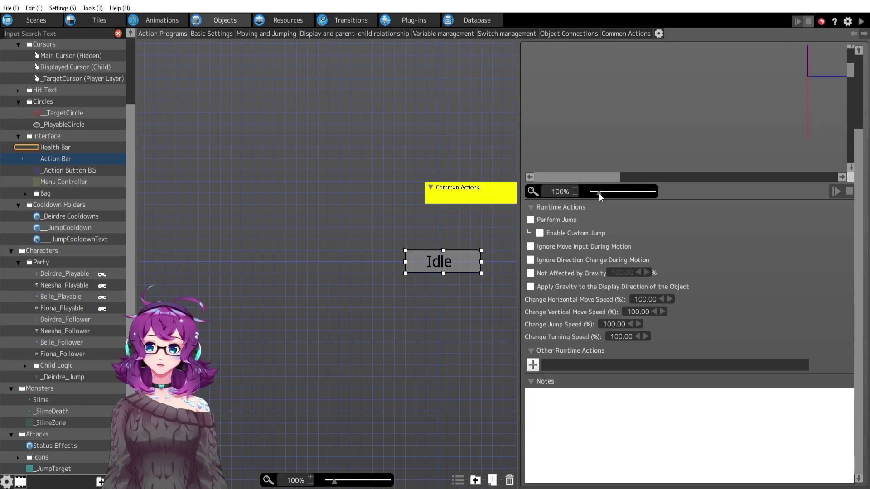
pyautogui.moveTo(641, 174); pyautogui.dragTo(683, 173)
pyautogui.keyDown('ctrl'); pyautogui.scroll(-3, 703, 112); pyautogui.keyUp('ctrl')
pyautogui.scroll(3, 707, 136)
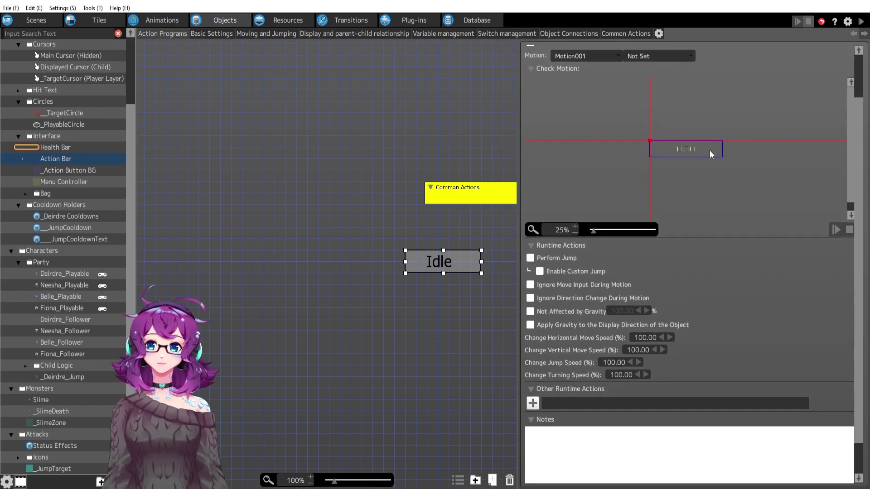
pyautogui.click(575, 227)
pyautogui.click(575, 227)
pyautogui.click(575, 226)
pyautogui.click(575, 227)
pyautogui.moveTo(678, 216); pyautogui.dragTo(743, 217)
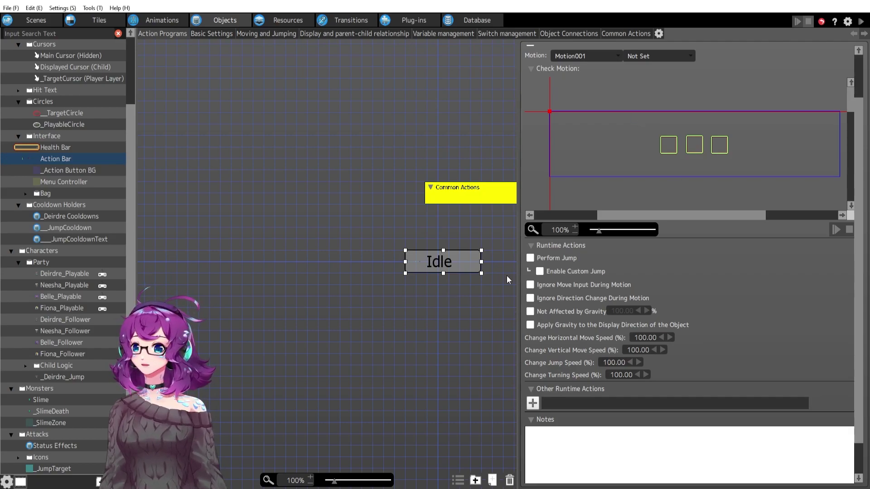
# Examine the enable/disable switch choices for the Action Bar's Deirdre Cooldowns connection, leaving This Object's Switch set to None
pyautogui.click(556, 34)
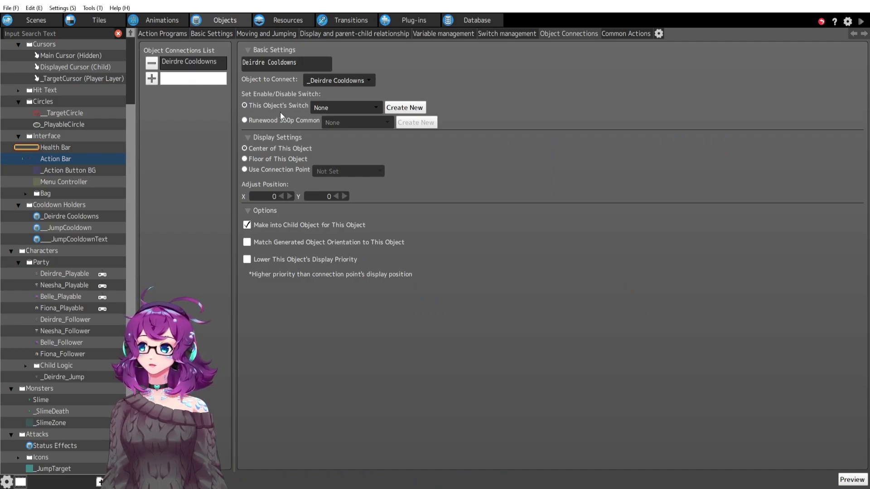
pyautogui.click(341, 109)
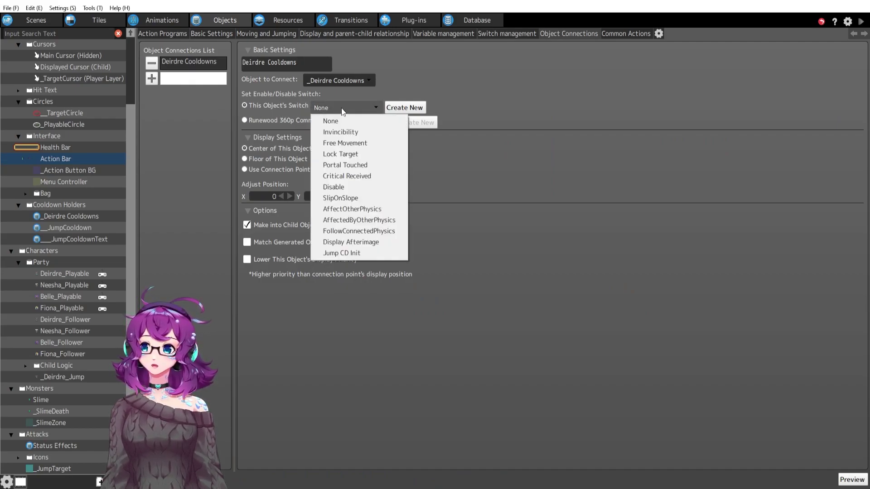
pyautogui.click(342, 108)
pyautogui.click(333, 108)
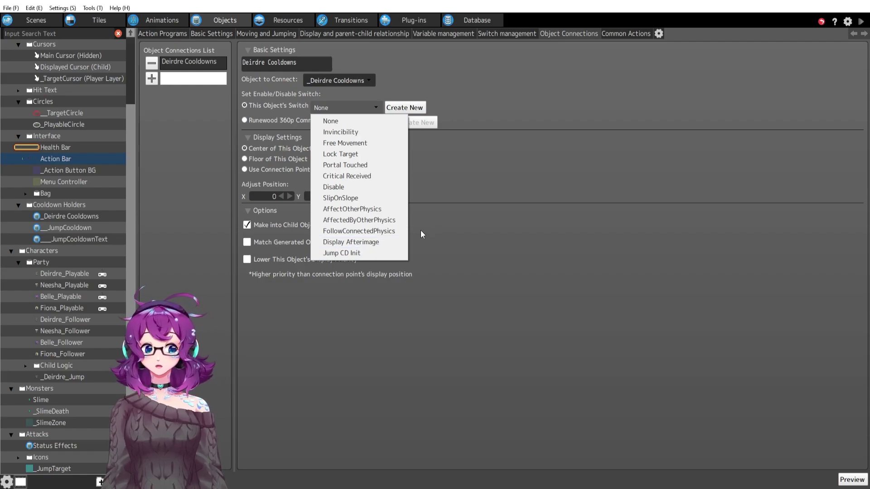
pyautogui.click(344, 106)
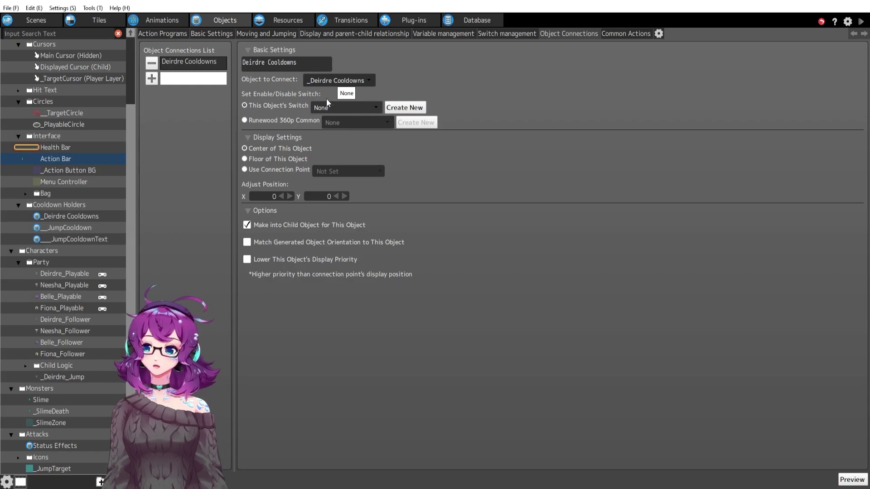
# Recheck the switch choices for the Deirdre Cooldowns connection, keeping None, and view the _Deirdre Cooldowns object's action program
pyautogui.click(334, 112)
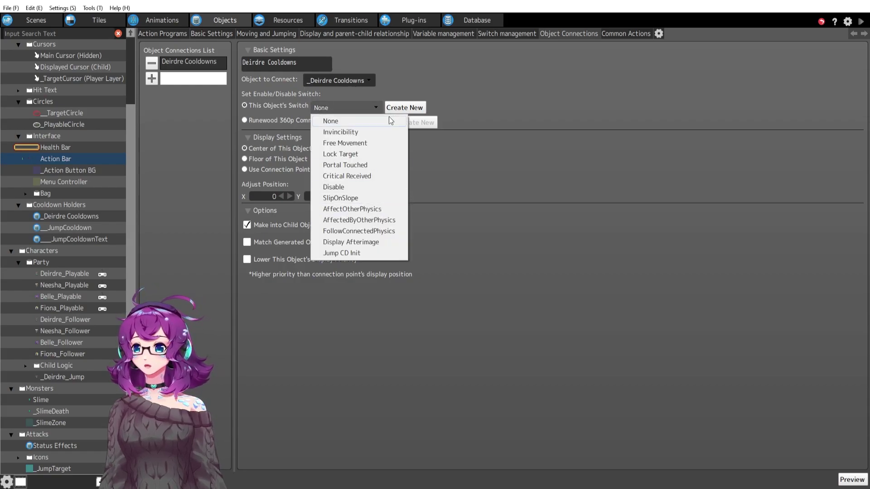
pyautogui.click(365, 113)
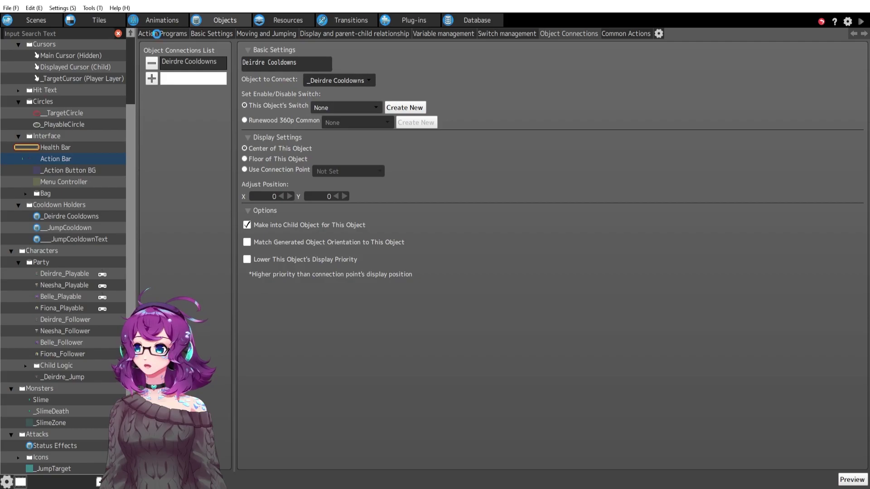
pyautogui.click(160, 35)
pyautogui.click(96, 218)
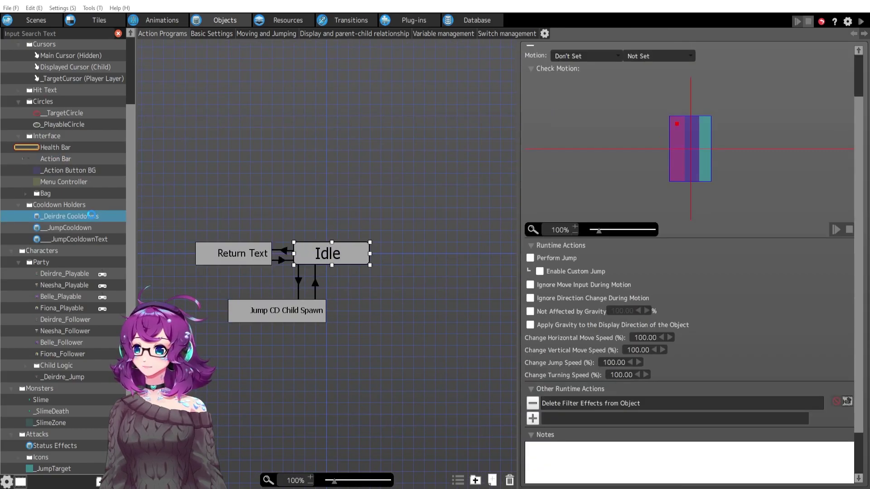
# Examine the Switch/Variable Changes condition on the link from Idle to Jump CD Child Spawn, leaving its settings as they are
pyautogui.moveTo(383, 326); pyautogui.dragTo(417, 324, button='middle')
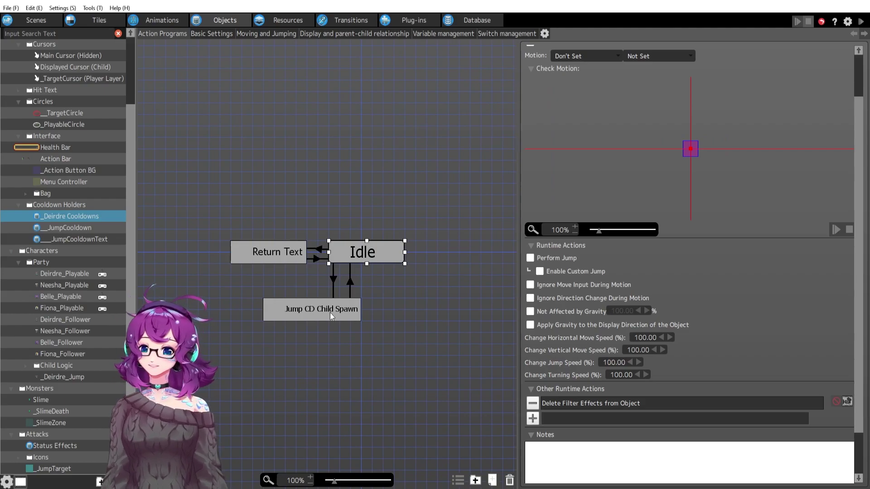
pyautogui.click(333, 278)
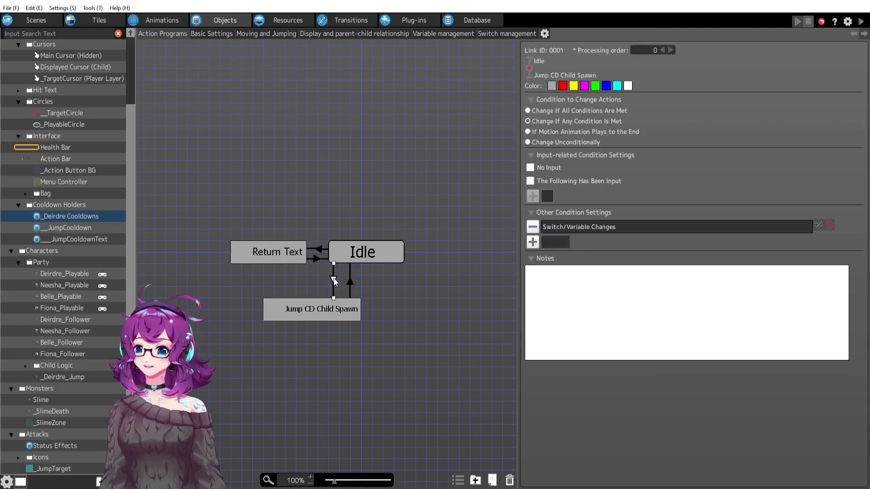
pyautogui.doubleClick(598, 227)
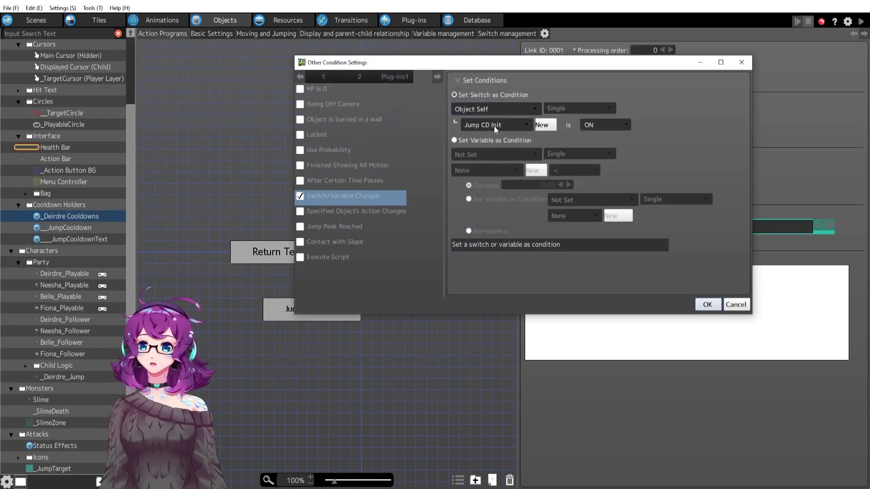
pyautogui.click(707, 305)
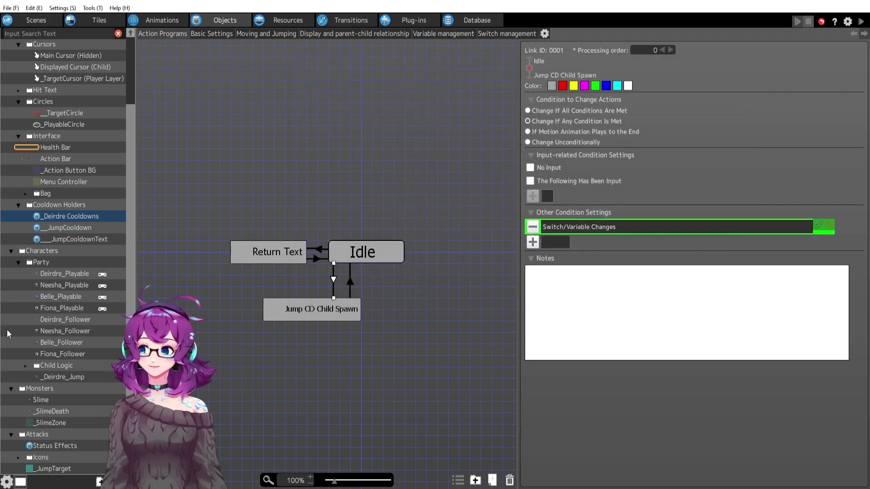
pyautogui.click(366, 340)
pyautogui.moveTo(333, 330); pyautogui.dragTo(301, 330, button='middle')
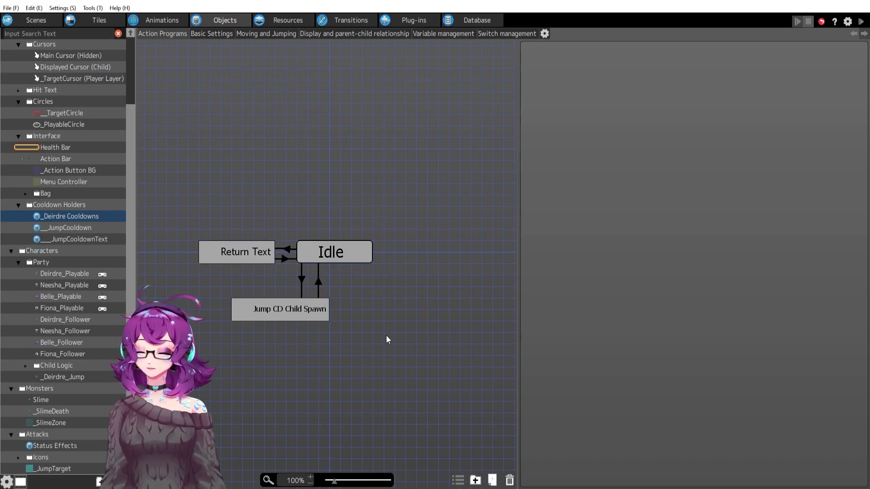
pyautogui.moveTo(386, 339); pyautogui.dragTo(406, 334)
# Review the Jump CD Child Spawn action's runtime actions, its links with Idle, and the Idle action's settings
pyautogui.click(323, 272)
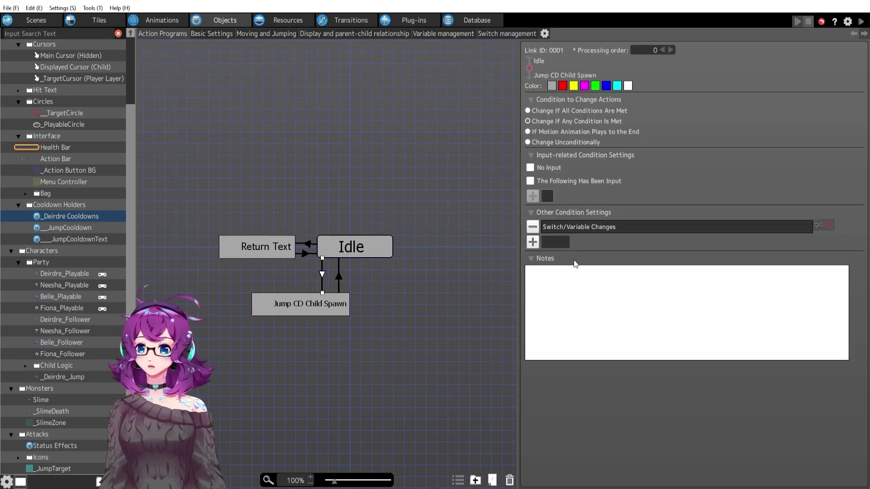
pyautogui.click(287, 306)
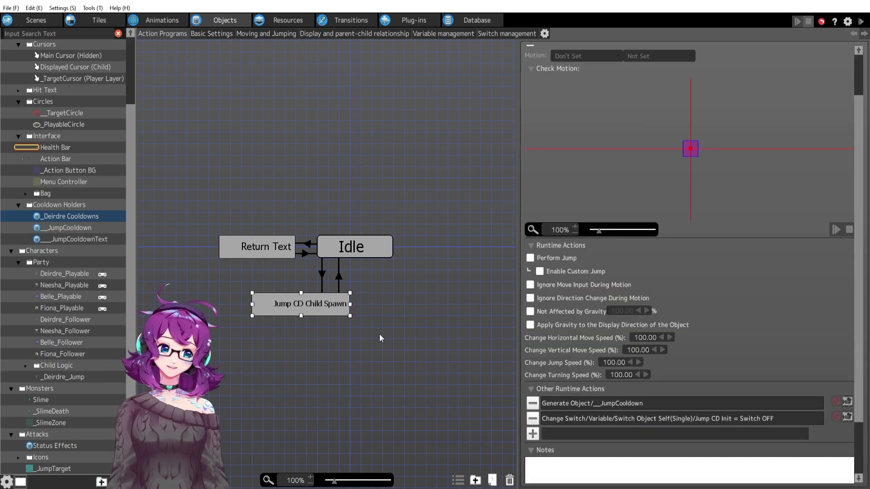
pyautogui.scroll(-2, 705, 391)
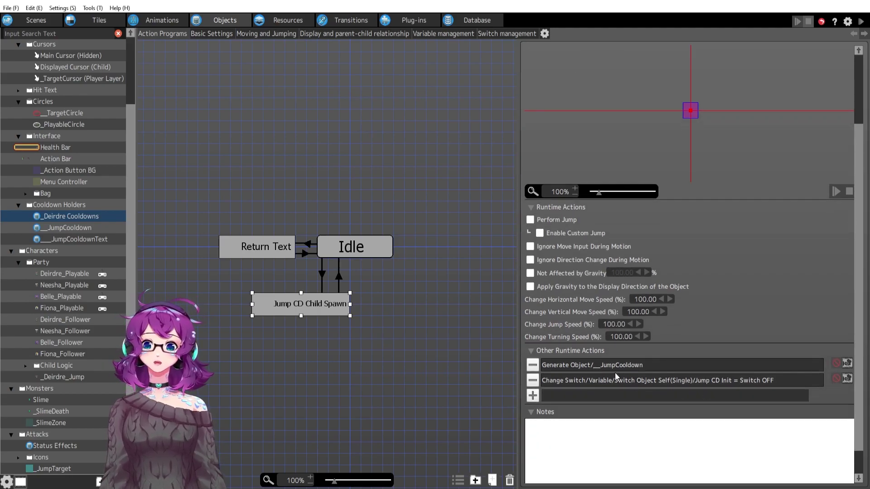
pyautogui.click(728, 382)
pyautogui.click(339, 279)
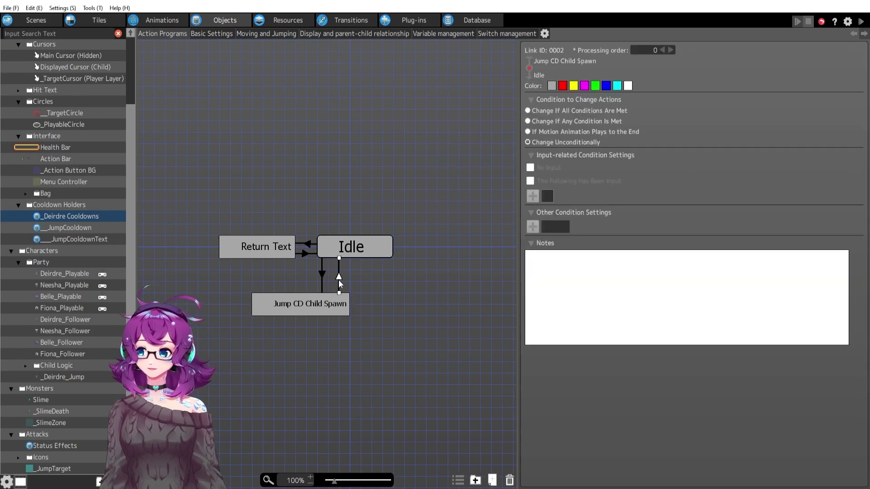
pyautogui.click(345, 239)
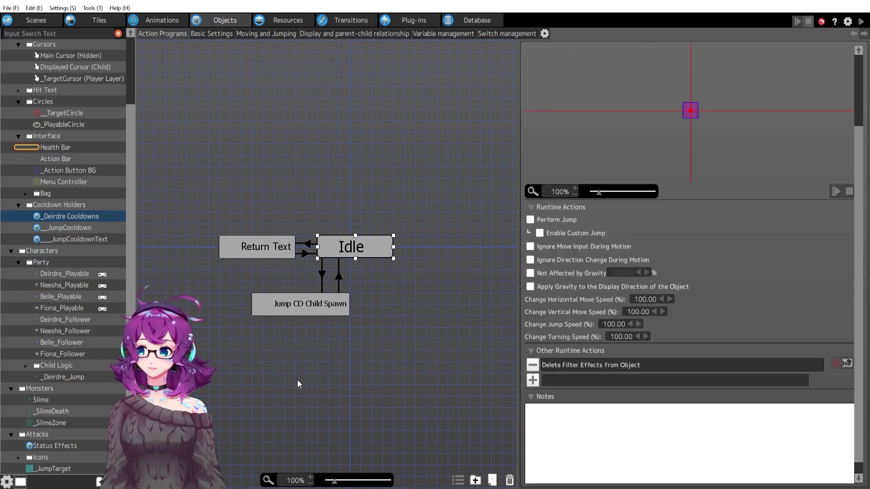
pyautogui.click(325, 276)
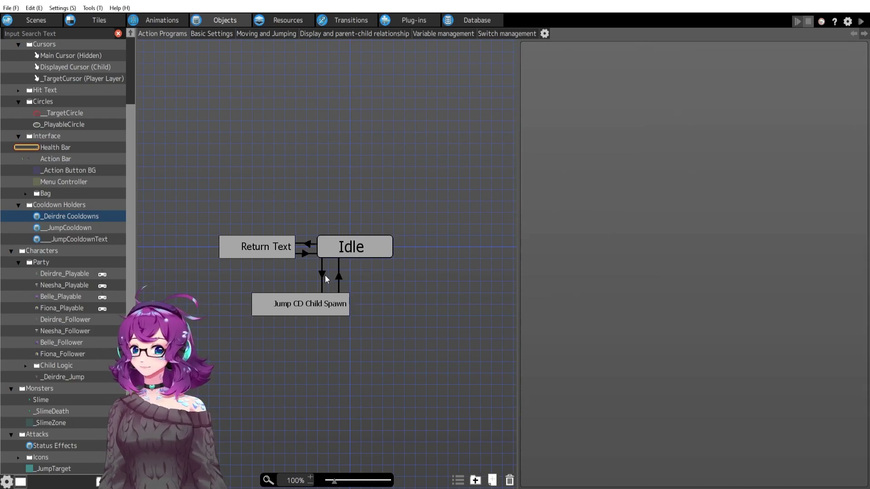
# View the __JumpCooldown action program and inspect the Start Cooldown action's switch change on _Action Button BG
pyautogui.click(64, 228)
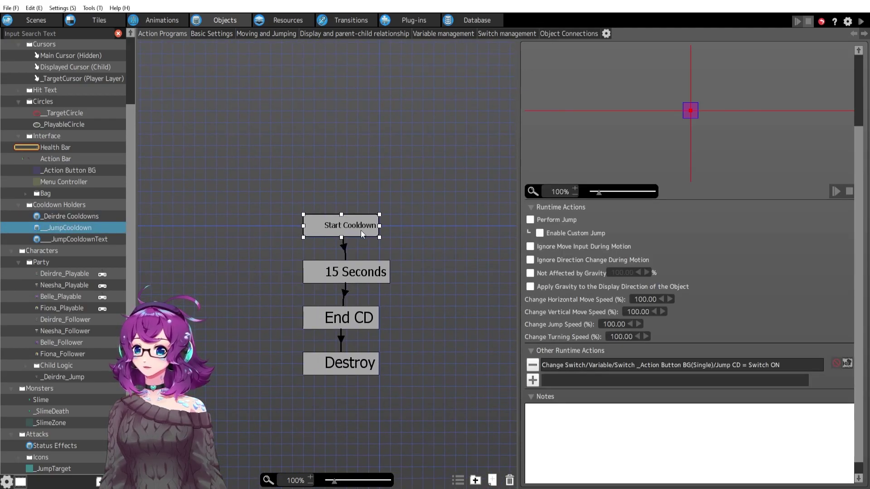
pyautogui.click(363, 229)
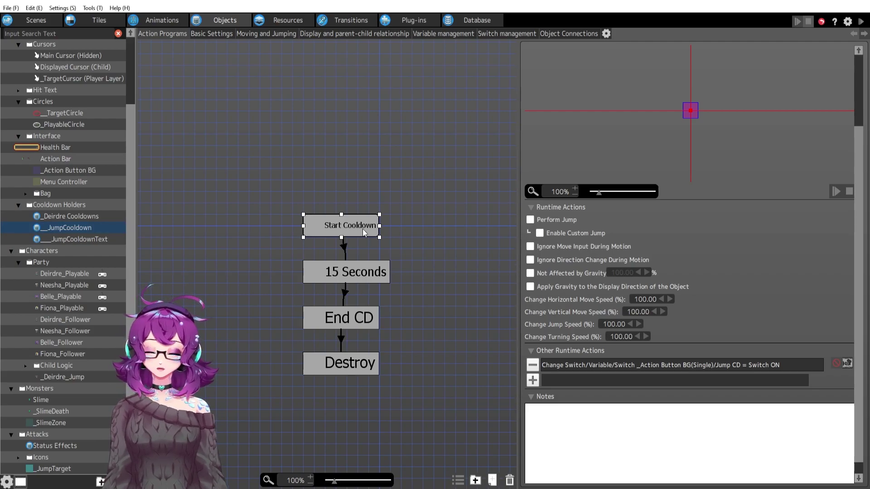
pyautogui.click(70, 217)
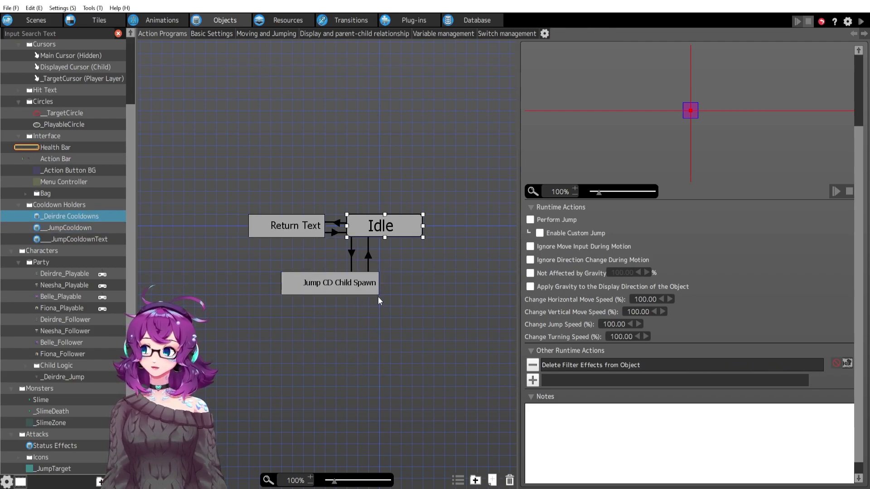
pyautogui.click(69, 228)
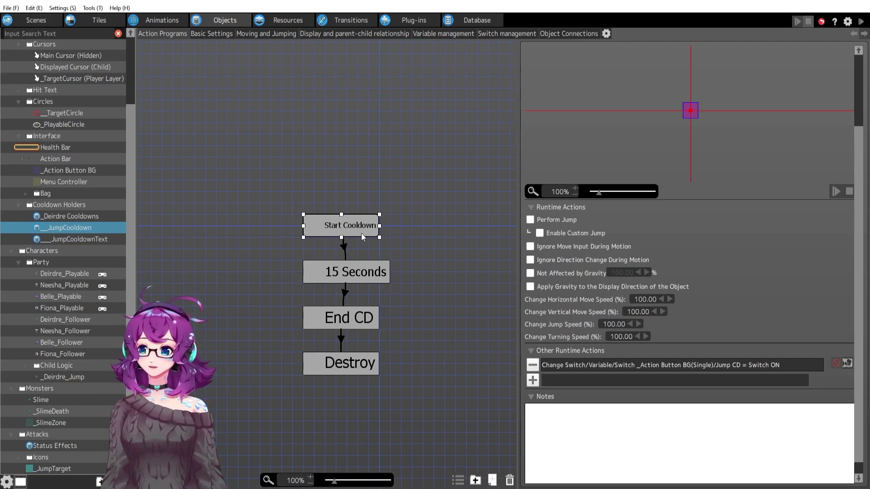
pyautogui.doubleClick(660, 366)
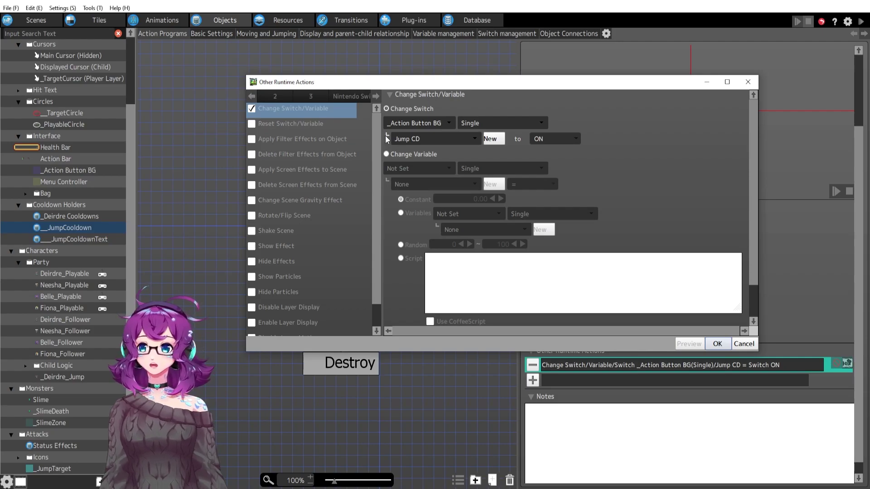
pyautogui.click(717, 346)
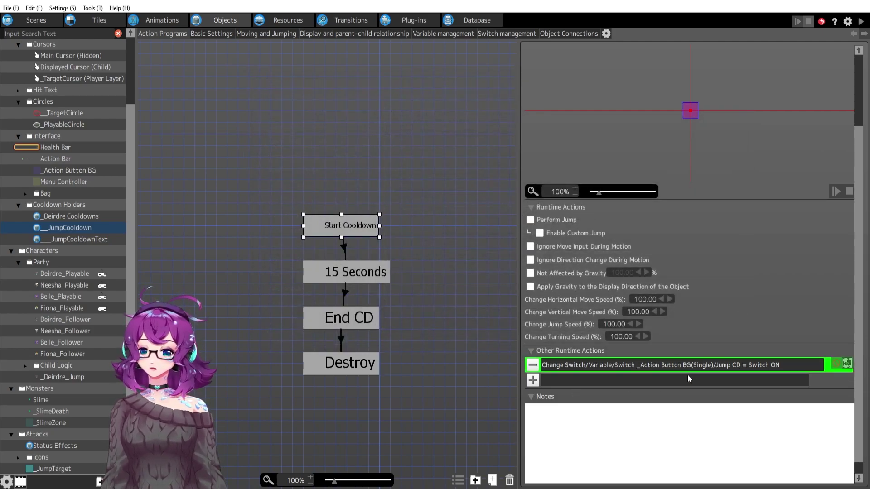
# Check the link from Start Cooldown to 15 Seconds and inspect the 15 Seconds action's Cooldown Text switch change
pyautogui.click(343, 249)
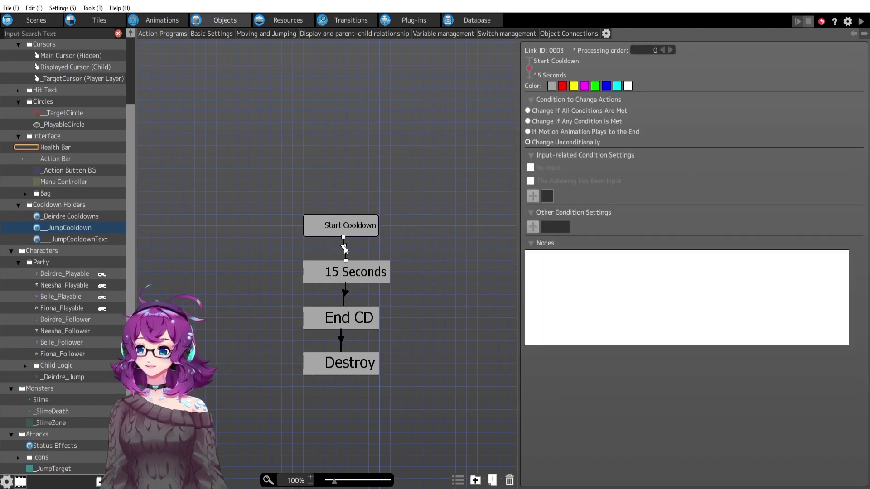
pyautogui.click(329, 281)
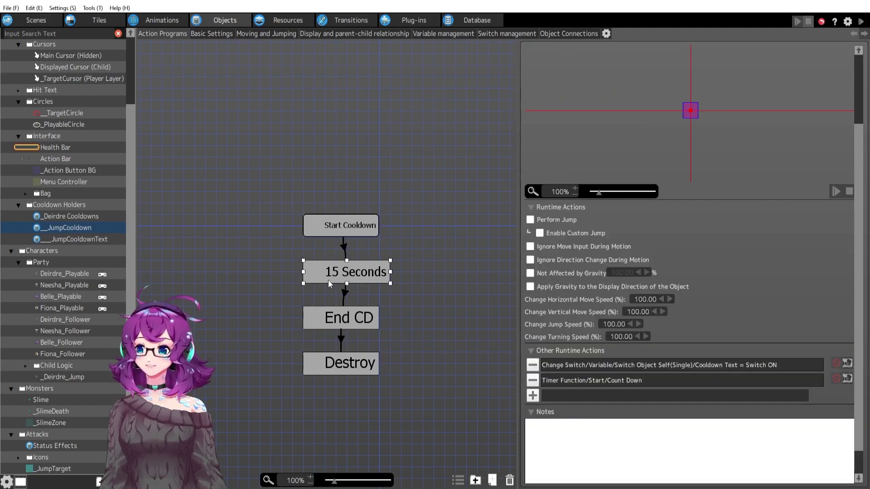
pyautogui.doubleClick(664, 367)
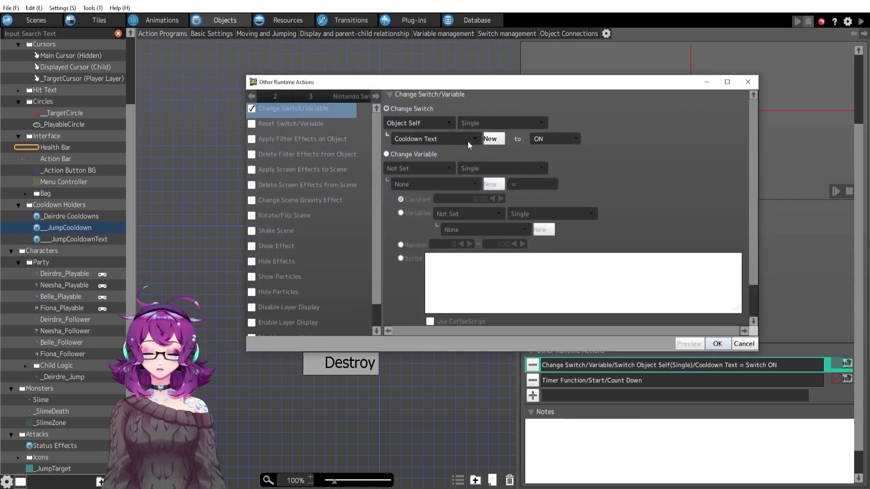
pyautogui.click(717, 344)
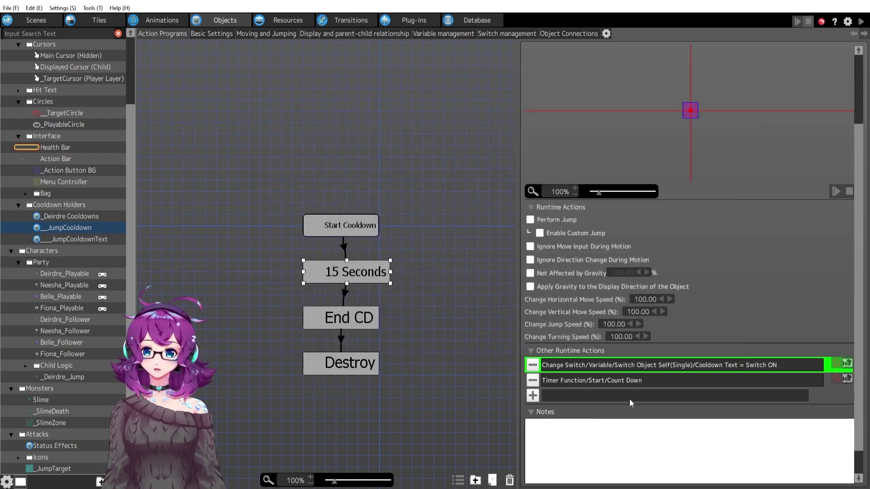
# Inspect the 15 Seconds action's Timer Function, including the Set by Variable option, and leave the starting time on Input Seconds
pyautogui.doubleClick(622, 380)
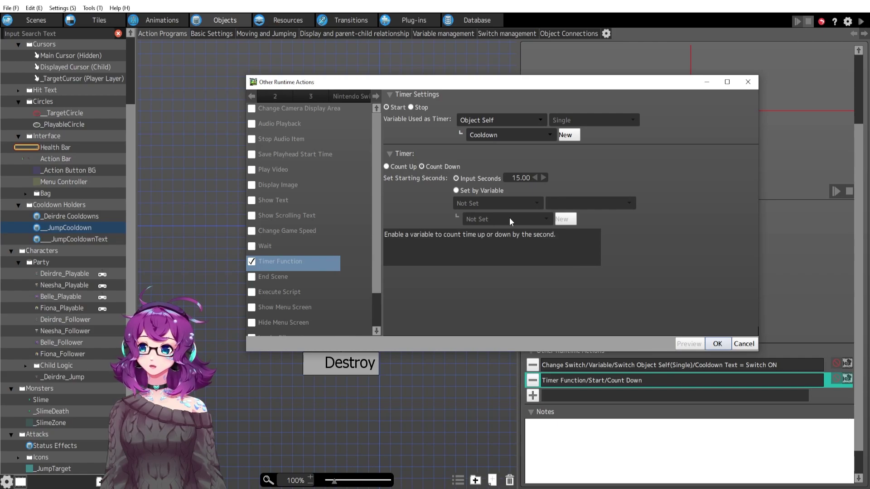
pyautogui.click(492, 195)
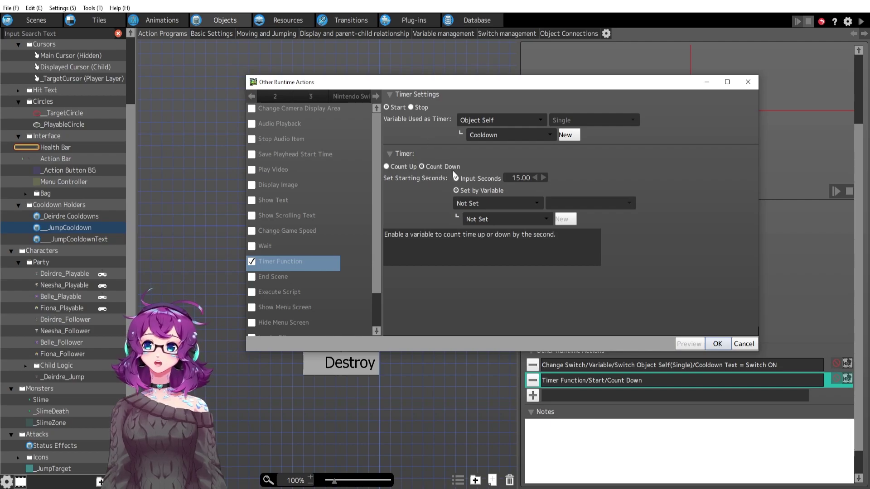
pyautogui.click(493, 180)
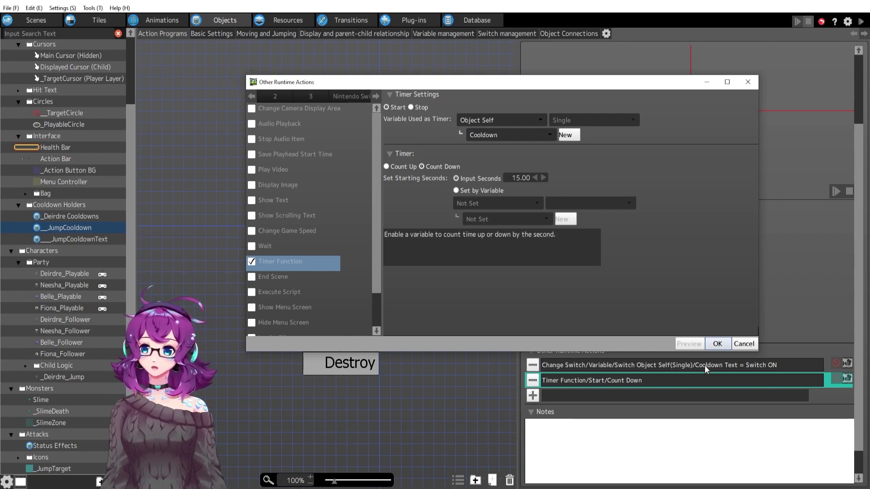
pyautogui.click(717, 344)
pyautogui.click(706, 365)
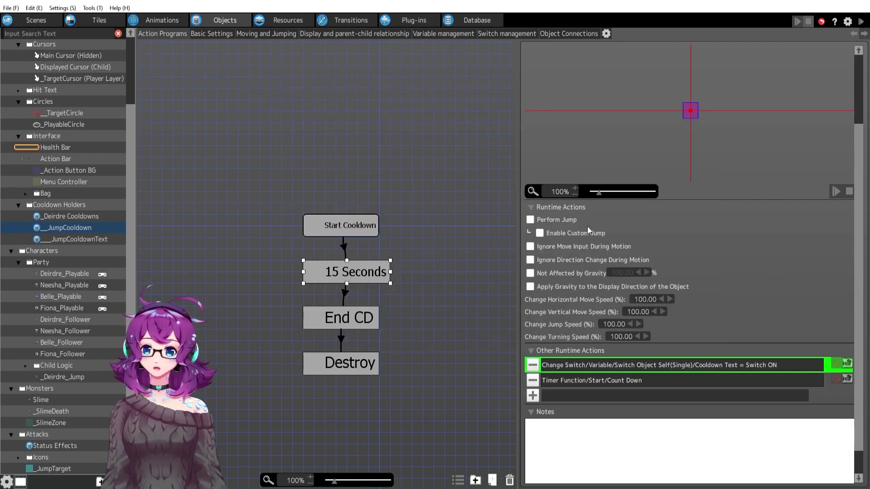
# Examine the Text entry in __JumpCooldown's object connections, keeping Cooldown Text as its enable/disable switch
pyautogui.click(558, 35)
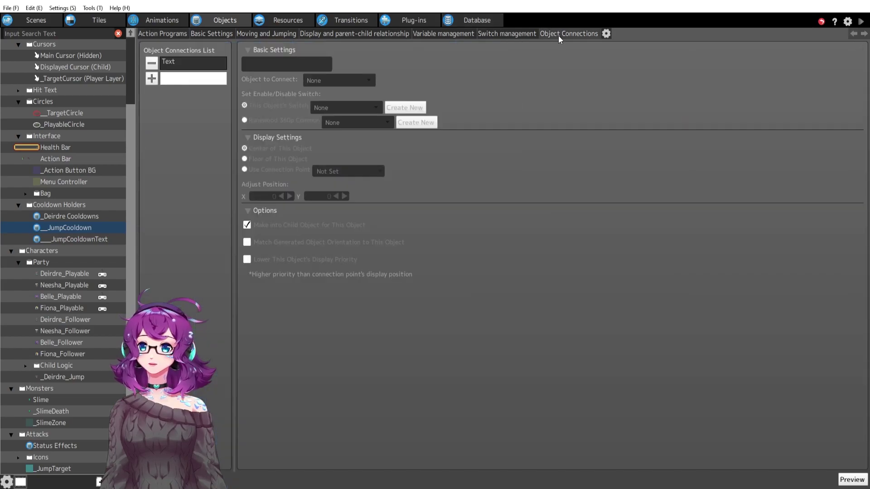
pyautogui.click(189, 65)
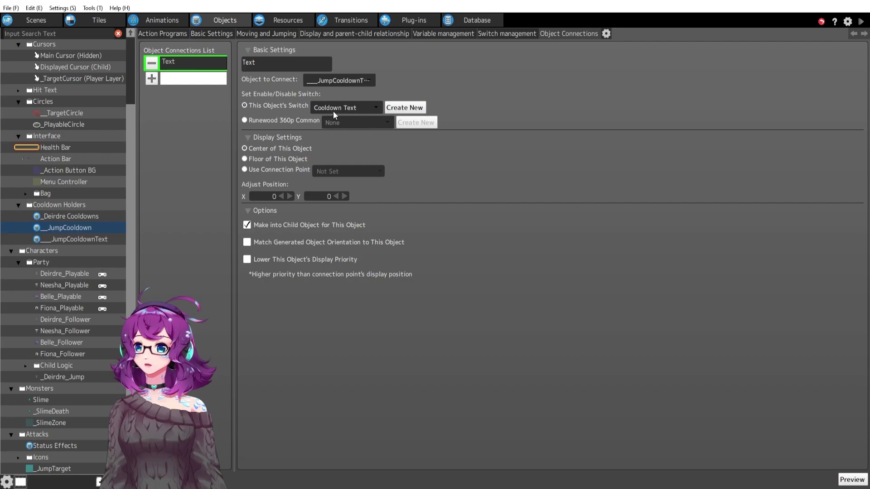
pyautogui.click(348, 109)
pyautogui.click(350, 110)
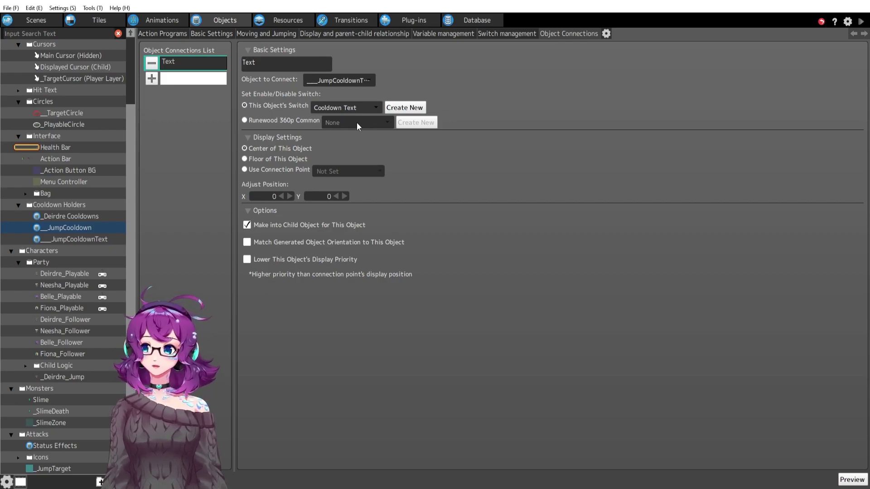
# View the ___JumpCooldownText action program and review the Idle action and the conditions on its link to Actions001
pyautogui.click(67, 240)
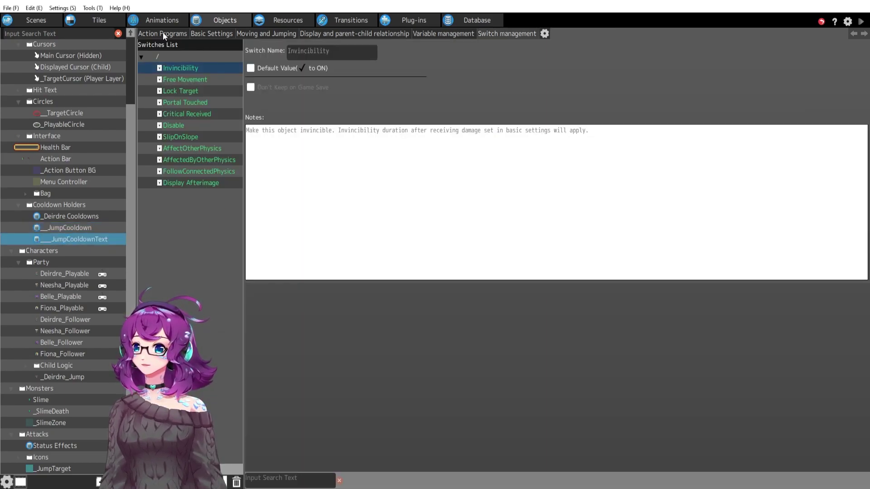
pyautogui.click(162, 33)
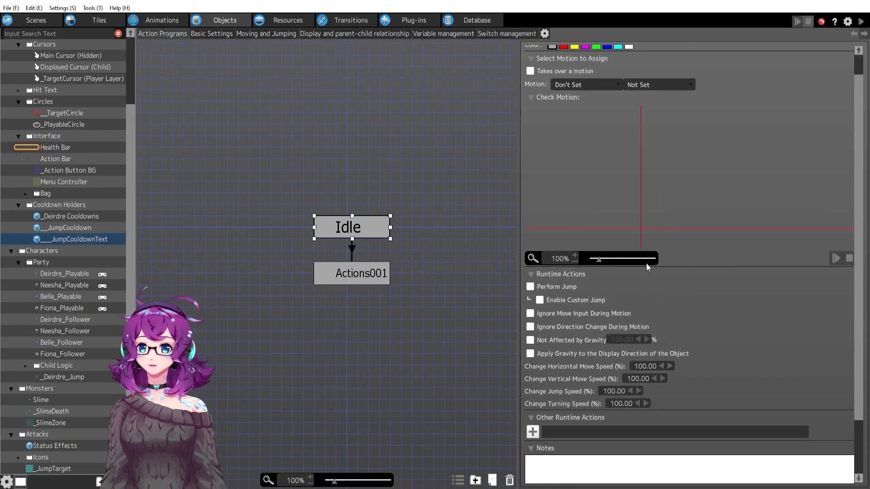
pyautogui.scroll(1, 673, 316)
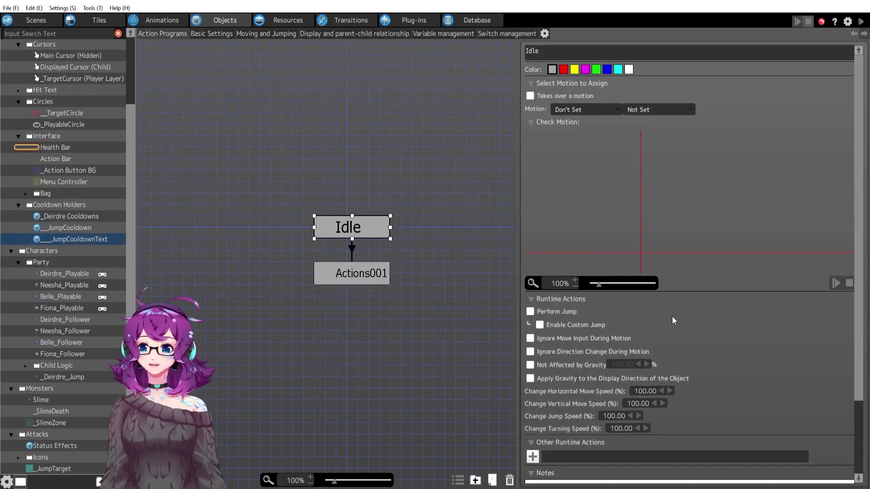
pyautogui.scroll(-2, 672, 310)
pyautogui.click(351, 248)
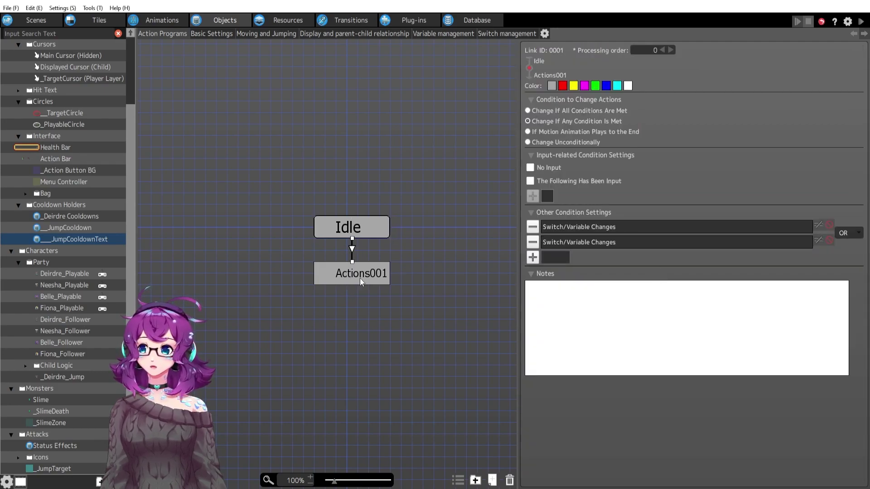
# Inspect both Switch/Variable Changes conditions on the link from Idle to Actions001
pyautogui.click(360, 278)
pyautogui.scroll(2, 736, 346)
pyautogui.click(352, 249)
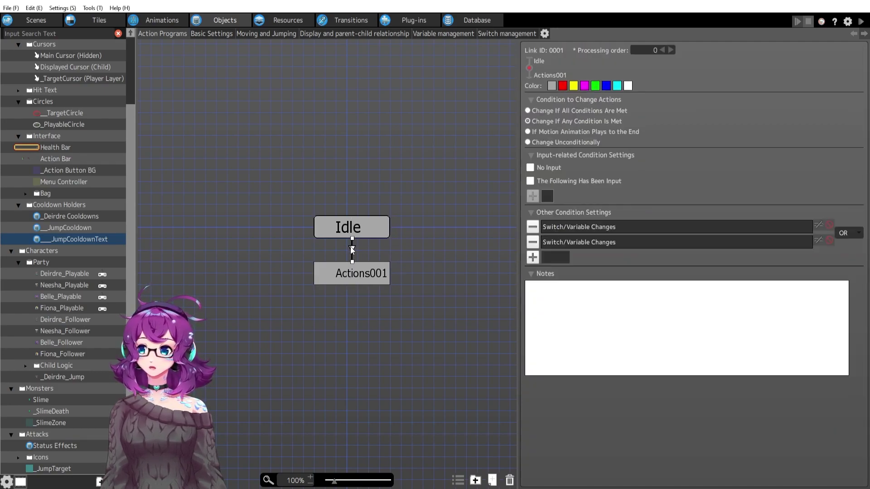
pyautogui.doubleClick(608, 227)
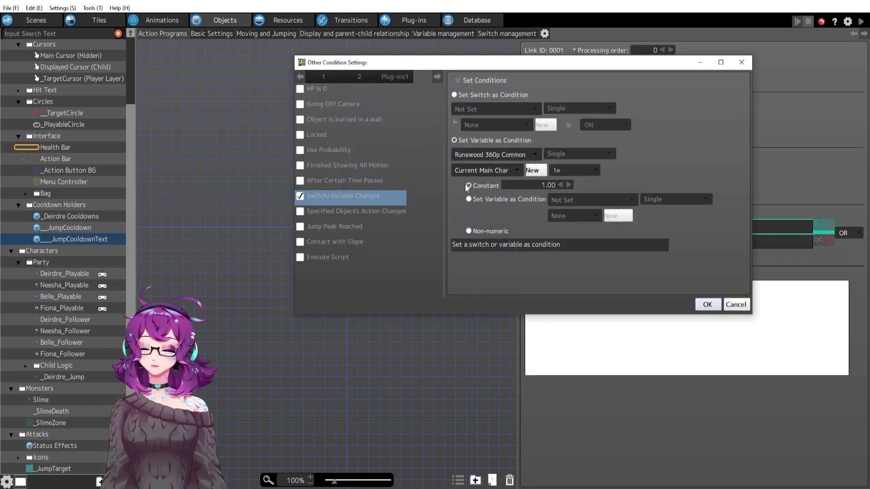
pyautogui.click(510, 154)
pyautogui.click(509, 154)
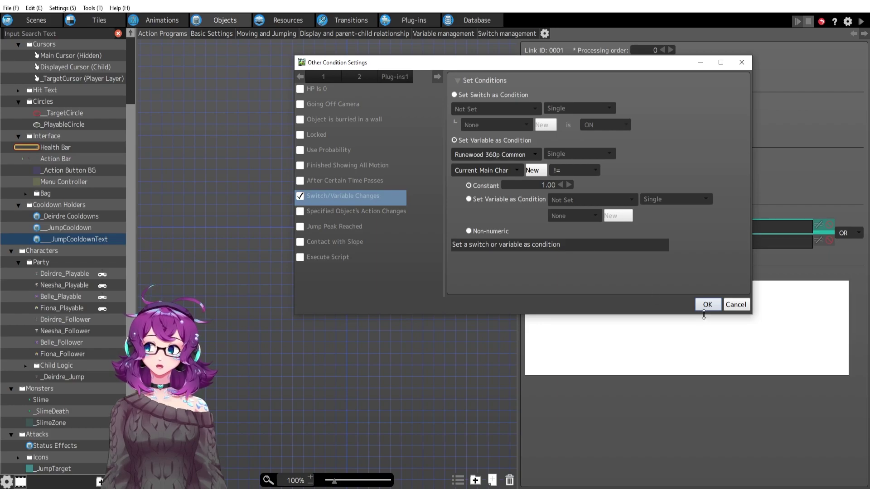
pyautogui.click(707, 305)
pyautogui.doubleClick(609, 245)
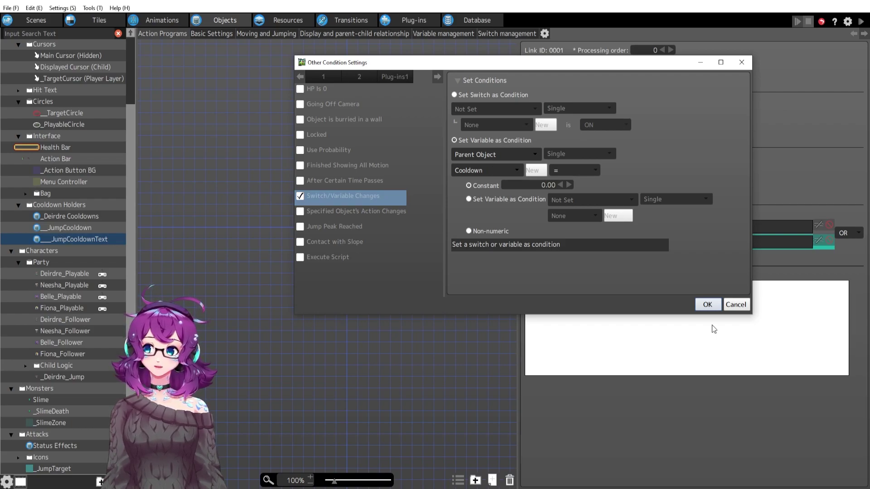
pyautogui.click(708, 304)
# Rename the Actions001 action as Turn Off Text
pyautogui.click(363, 279)
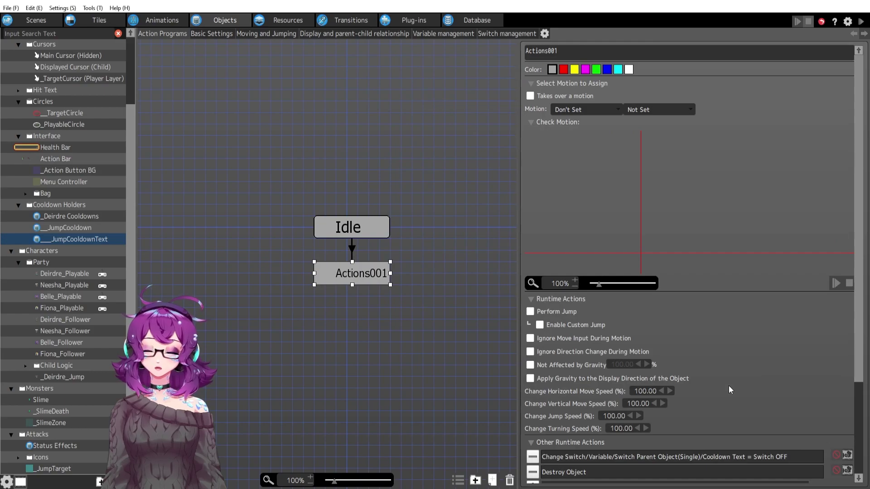
pyautogui.scroll(-1, 729, 386)
pyautogui.scroll(1, 723, 342)
pyautogui.doubleClick(563, 58)
pyautogui.write('Turn Of fT')
pyautogui.press('BackSpace')
pyautogui.press('BackSpace')
pyautogui.press('BackSpace')
pyautogui.write('f Text')
pyautogui.press('Return')
# Rename the Idle action as Show Text
pyautogui.click(353, 222)
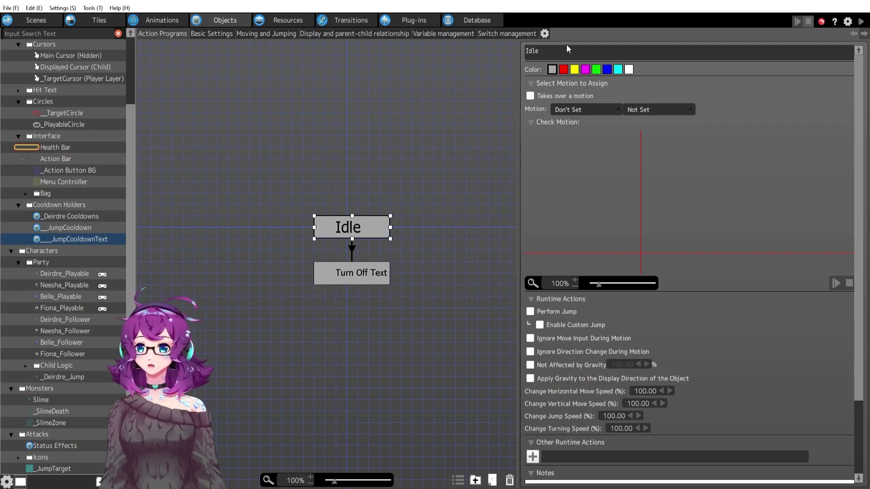
pyautogui.doubleClick(562, 51)
pyautogui.write('Show Text')
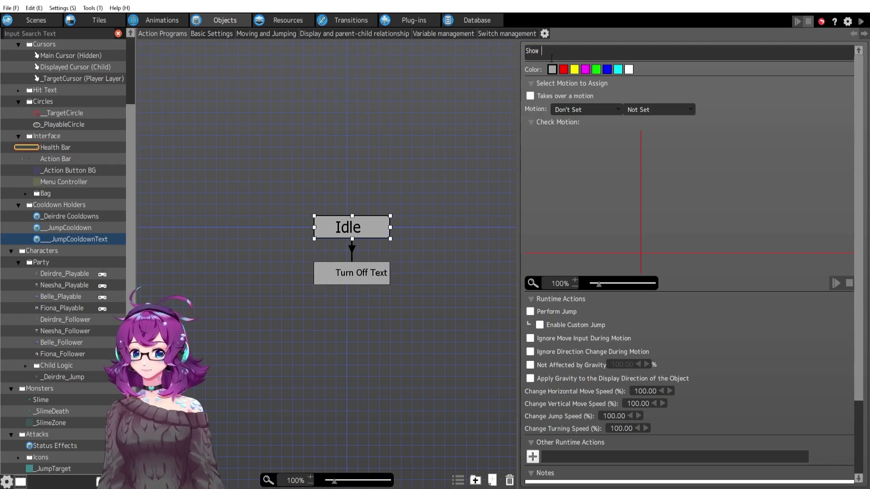
pyautogui.click(419, 229)
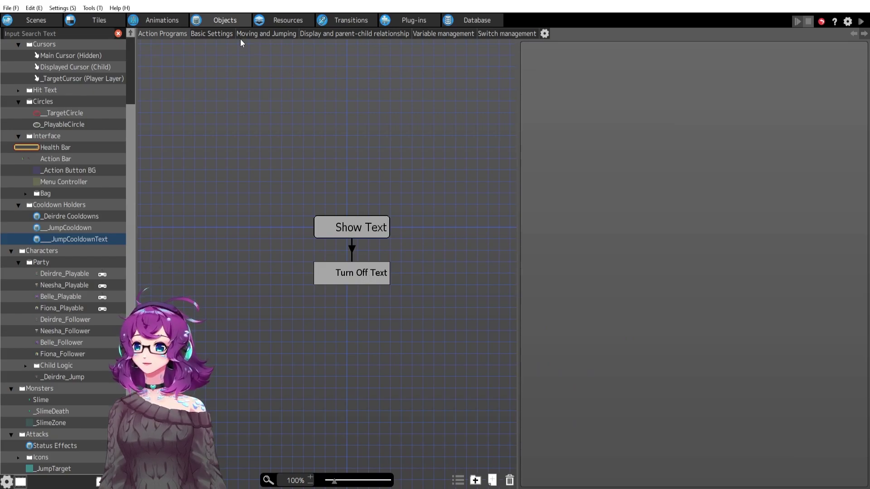
# Inspect ___JumpCooldownText's text display entry, including its variable selection and the option to use the parent object's variable
pyautogui.click(339, 34)
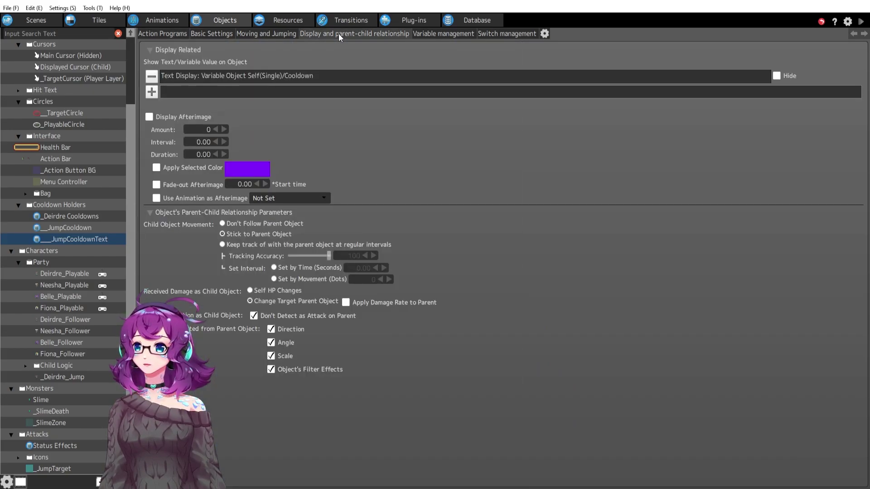
pyautogui.doubleClick(300, 76)
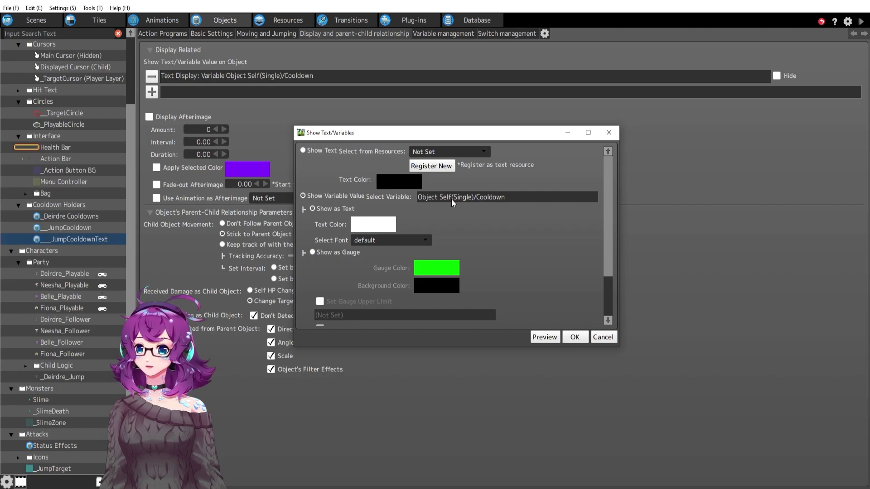
pyautogui.click(464, 197)
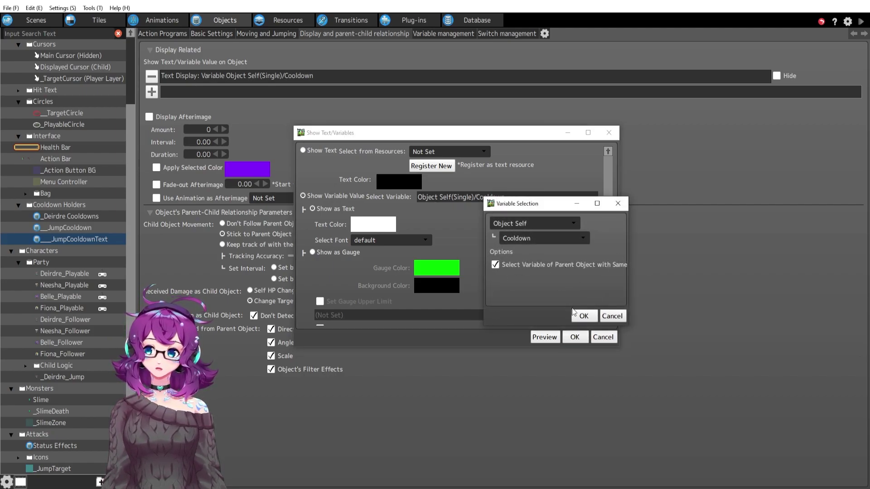
pyautogui.click(585, 317)
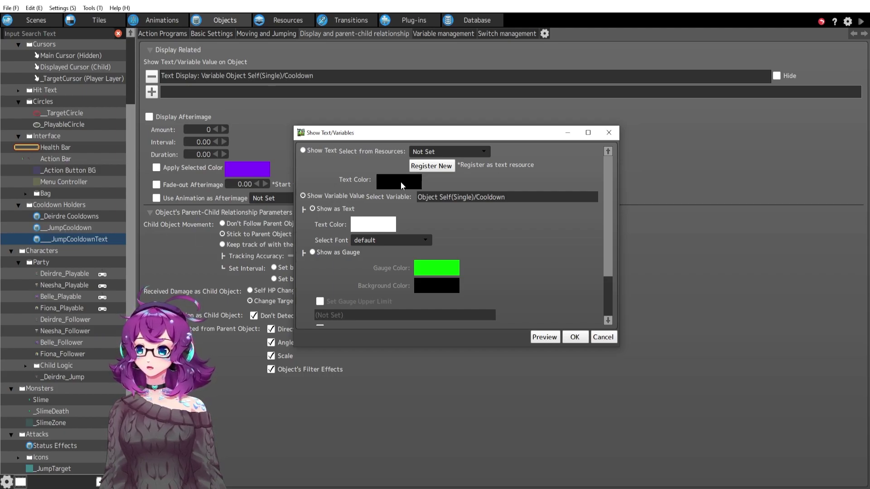
pyautogui.scroll(-3, 525, 244)
pyautogui.click(575, 337)
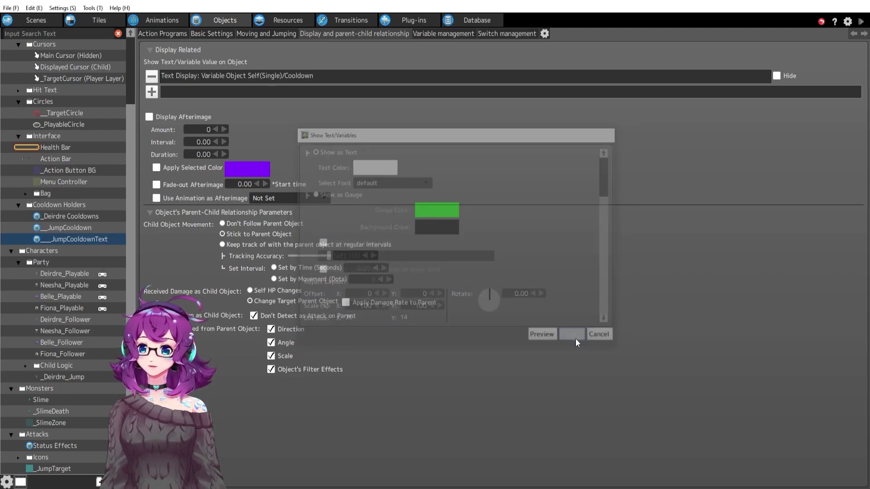
# Recheck the conditions on the link from Show Text to Turn Off Text and review Turn Off Text's runtime actions
pyautogui.click(157, 35)
pyautogui.click(376, 229)
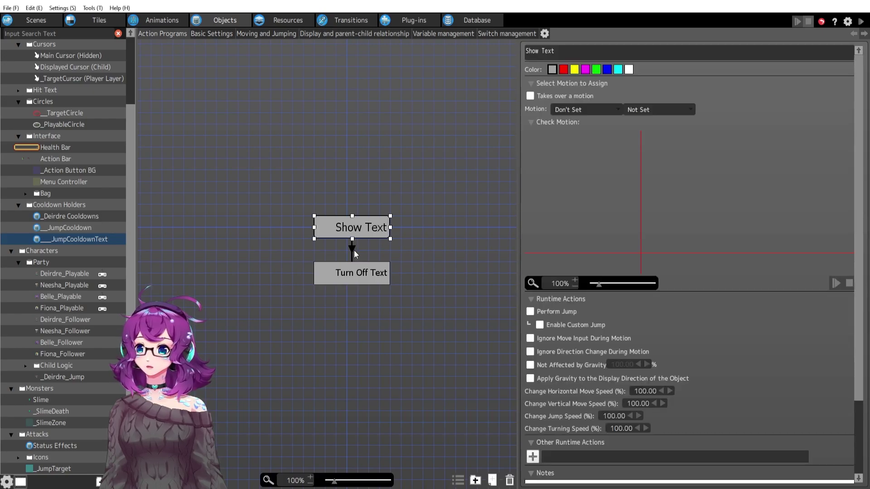
pyautogui.click(350, 247)
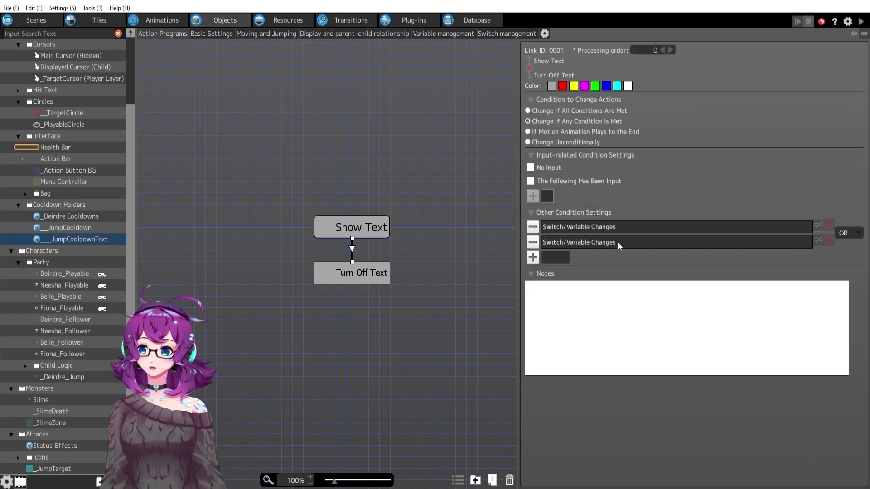
pyautogui.doubleClick(618, 244)
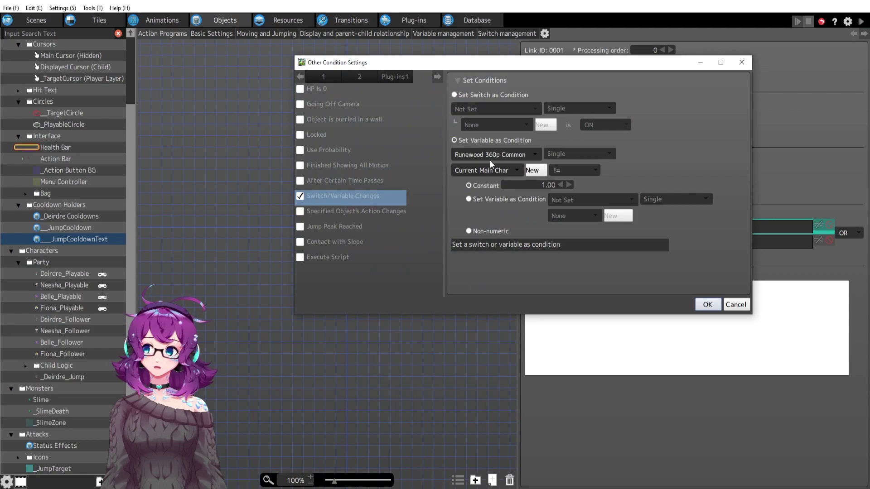
pyautogui.click(707, 305)
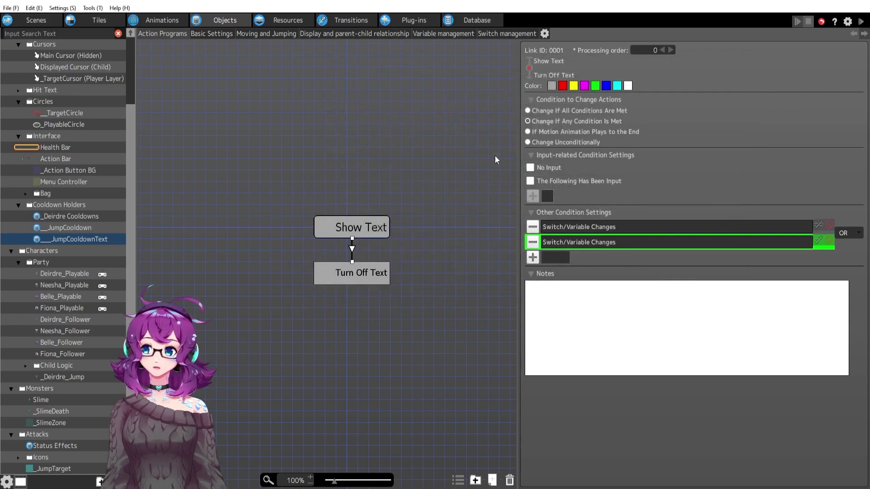
pyautogui.doubleClick(618, 242)
pyautogui.click(708, 303)
pyautogui.click(383, 273)
pyautogui.scroll(-3, 643, 425)
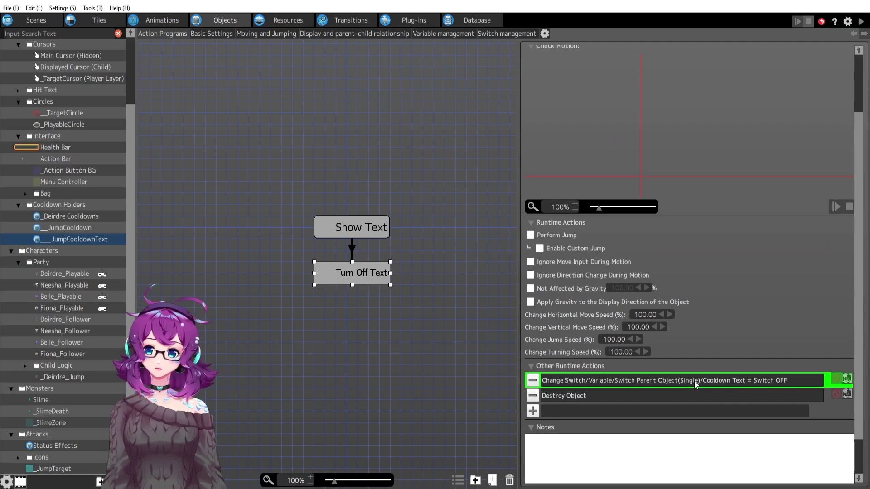
# Compare the action programs of __JumpCooldown and ___JumpCooldownText, returning to __JumpCooldown
pyautogui.click(60, 228)
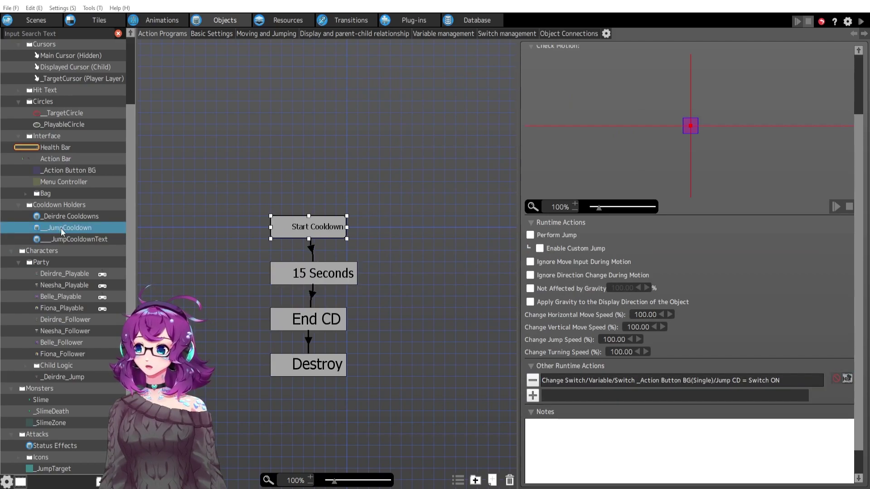
pyautogui.click(313, 365)
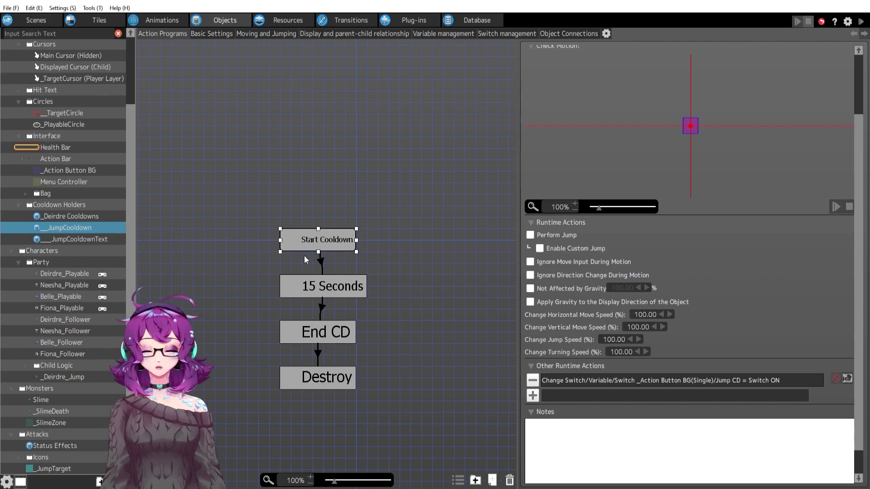
pyautogui.click(95, 238)
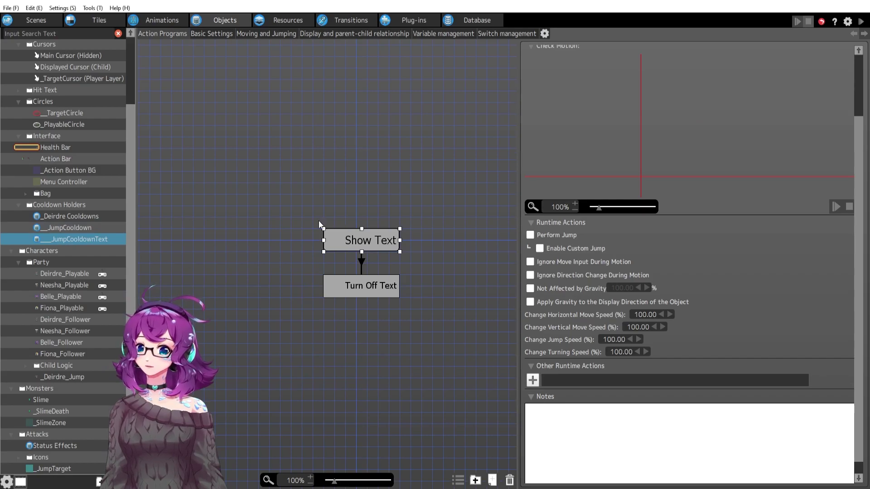
pyautogui.click(80, 227)
pyautogui.click(426, 340)
pyautogui.moveTo(399, 329); pyautogui.dragTo(417, 311, button='middle')
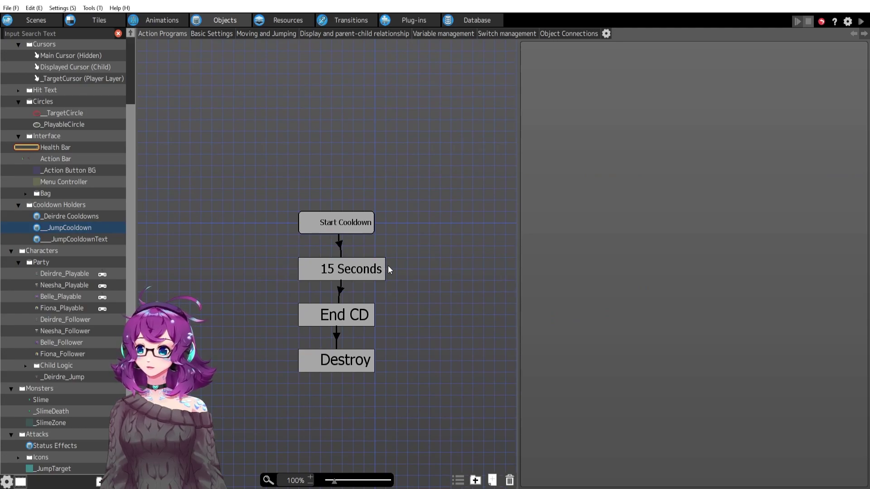
# Examine the runtime actions of End CD and Destroy and the variable condition on the link from 15 Seconds to End CD
pyautogui.click(345, 360)
pyautogui.click(344, 314)
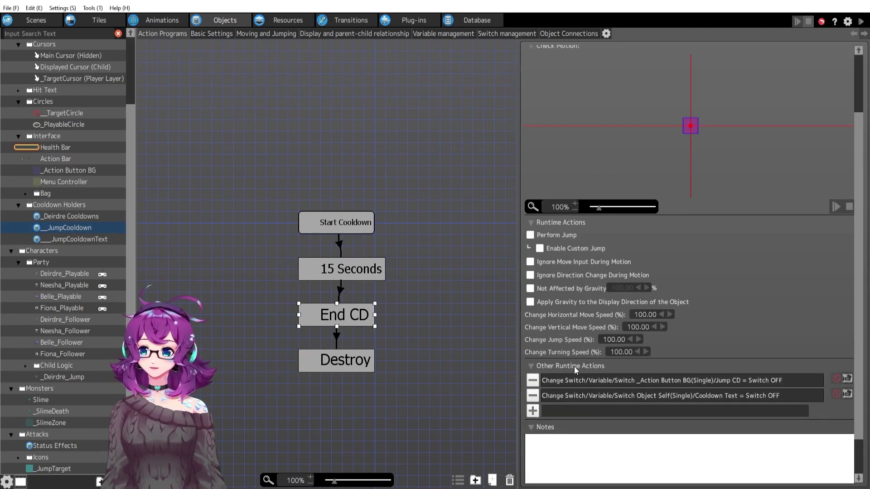
pyautogui.click(341, 293)
pyautogui.doubleClick(570, 227)
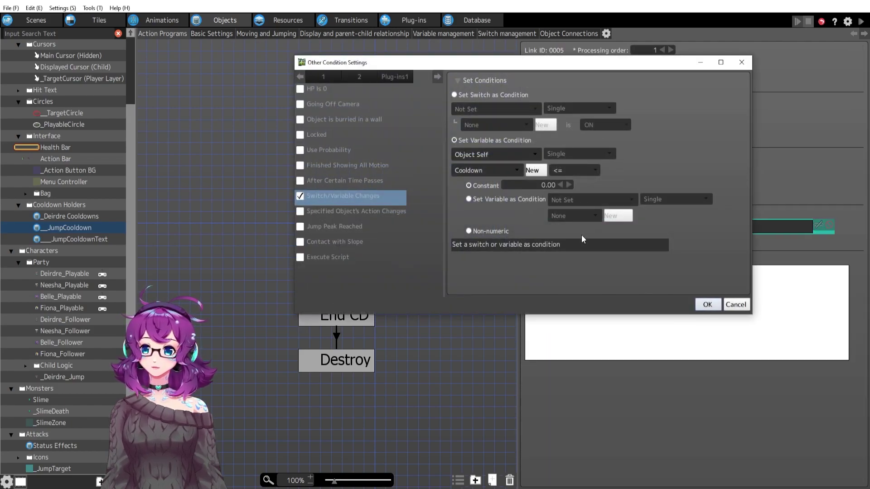
pyautogui.click(708, 305)
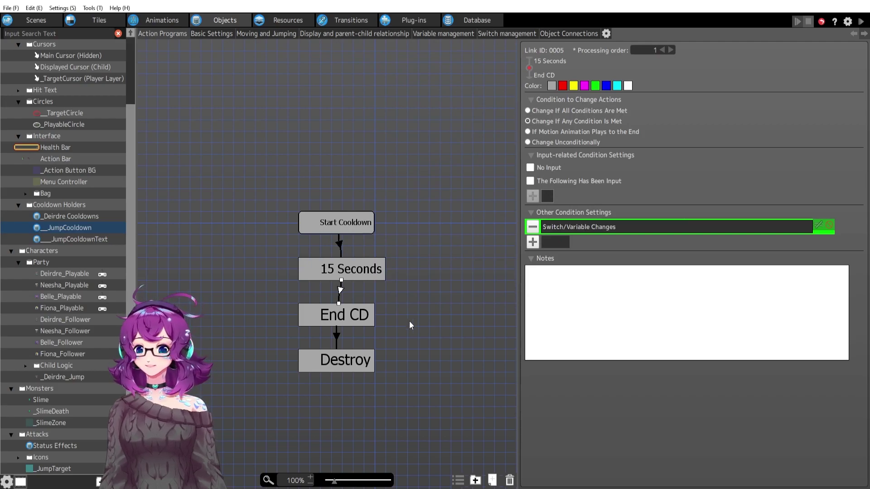
pyautogui.click(338, 318)
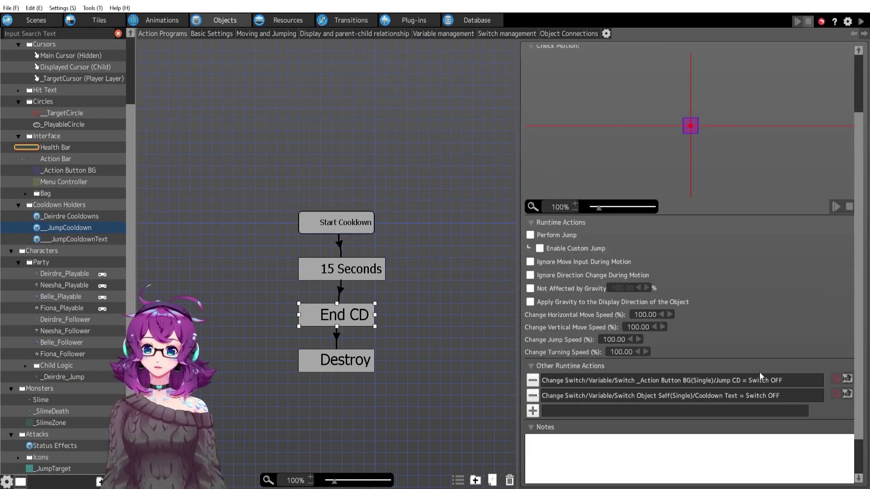
pyautogui.click(350, 362)
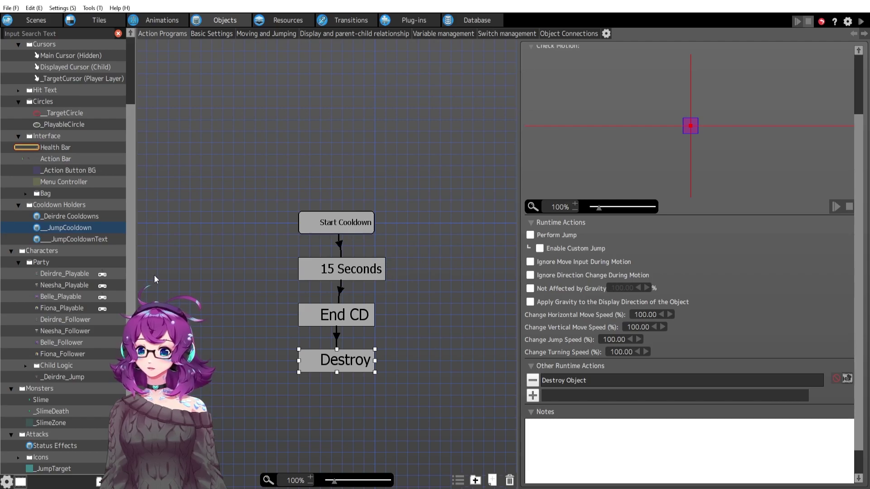
# Review _Deirdre Cooldowns' Idle and Return Text actions and the links in both directions between them
pyautogui.click(79, 216)
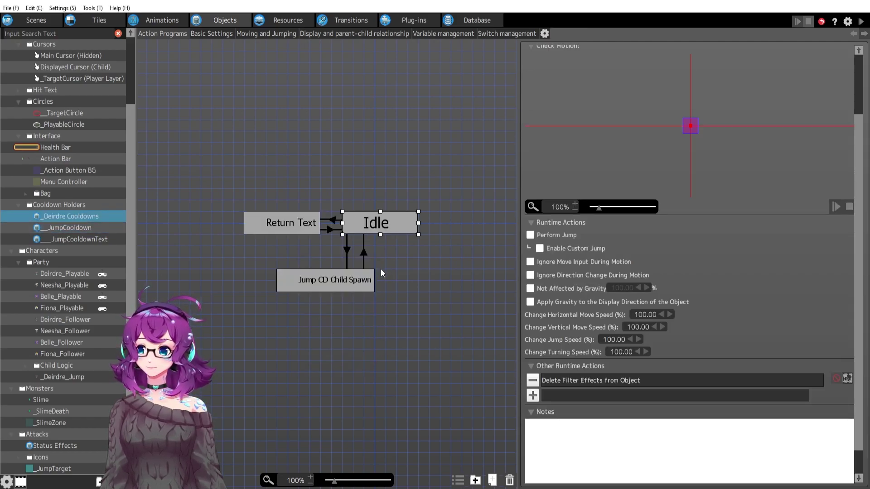
pyautogui.click(331, 221)
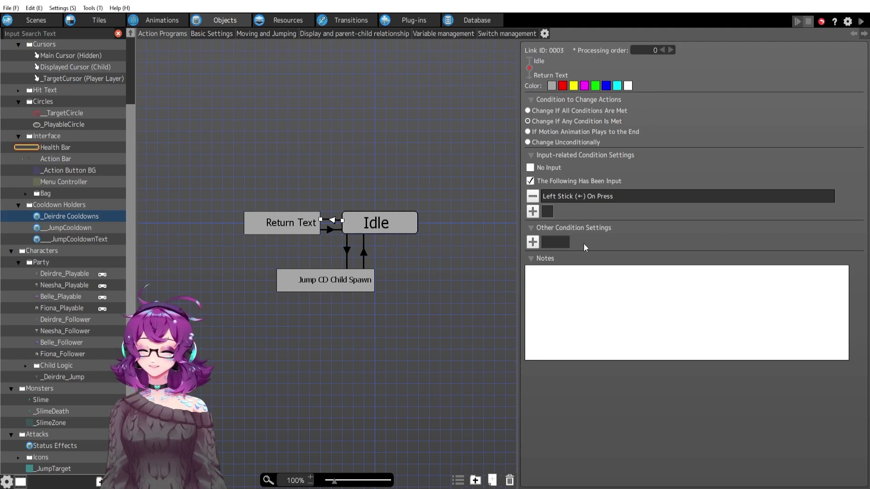
pyautogui.click(281, 229)
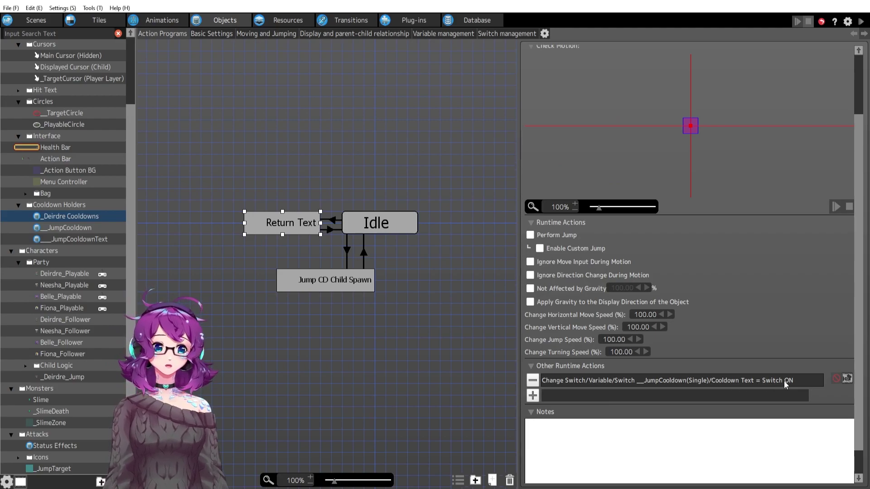
pyautogui.click(333, 233)
pyautogui.click(330, 230)
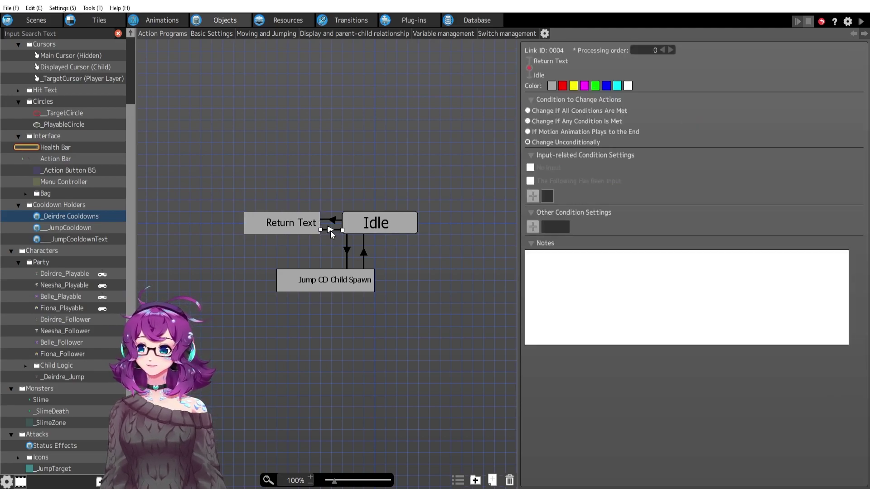
pyautogui.click(392, 228)
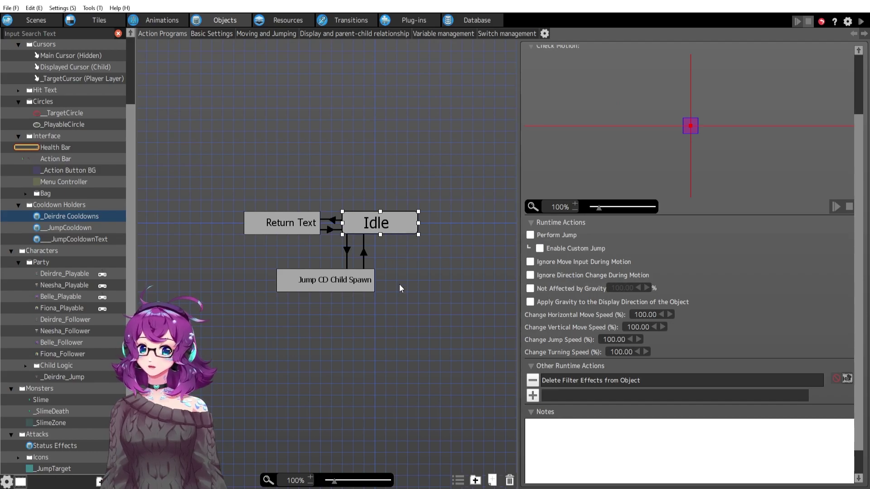
# Inspect both Switch/Variable Changes conditions on ___JumpCooldownText's link from Show Text to Turn Off Text
pyautogui.click(93, 239)
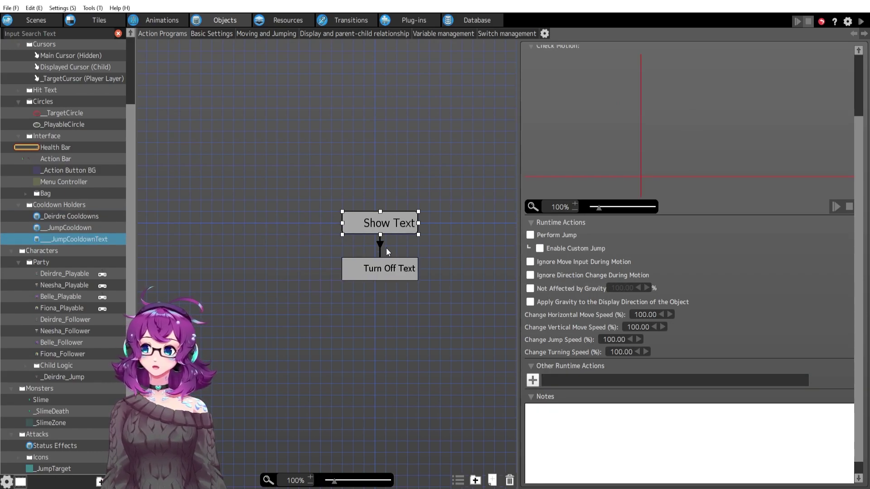
pyautogui.click(378, 250)
pyautogui.click(381, 243)
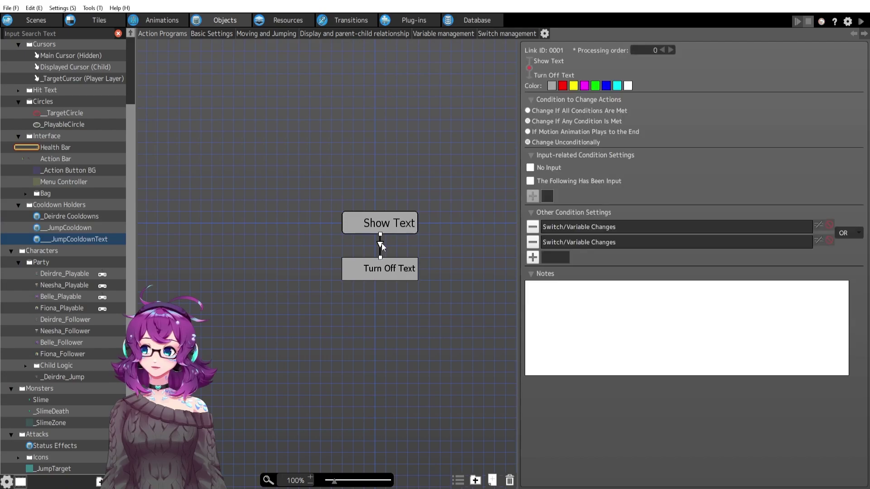
pyautogui.doubleClick(610, 240)
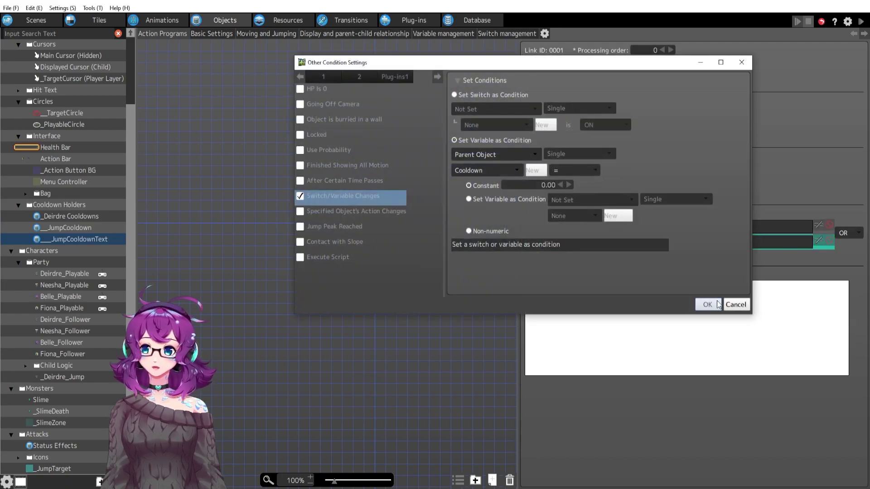
pyautogui.click(732, 299)
pyautogui.doubleClick(649, 230)
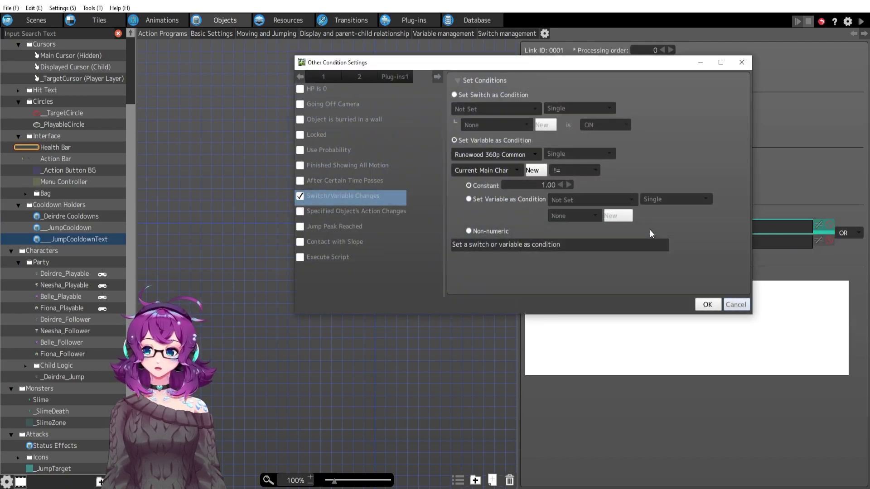
pyautogui.click(709, 305)
# Examine the runtime actions of Turn Off Text and compare them with those of _Deirdre Cooldowns' Return Text action
pyautogui.click(391, 273)
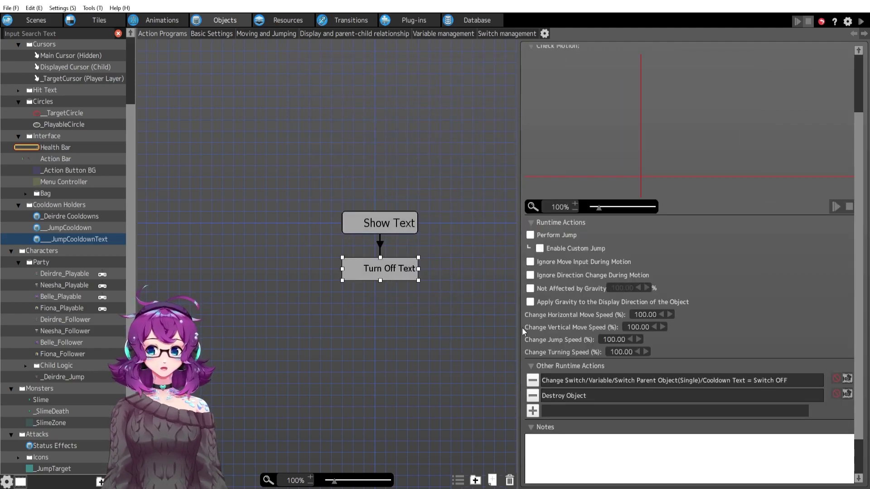
pyautogui.click(71, 217)
pyautogui.click(258, 222)
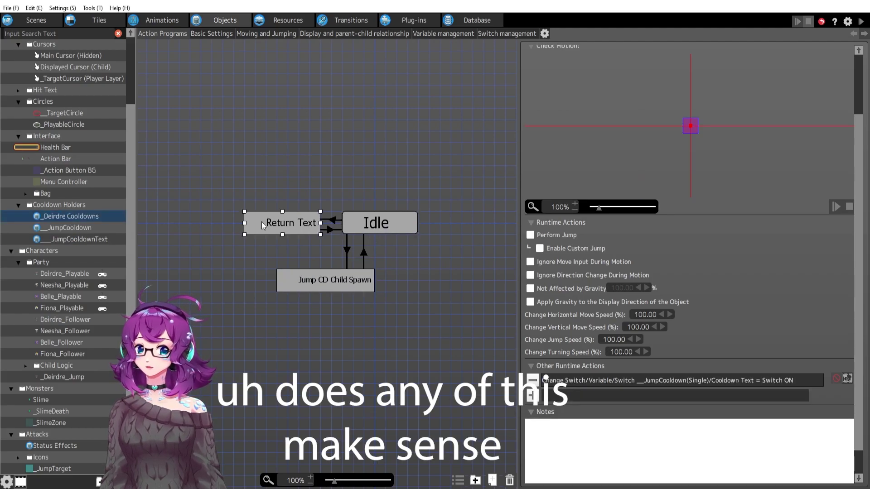
pyautogui.click(196, 313)
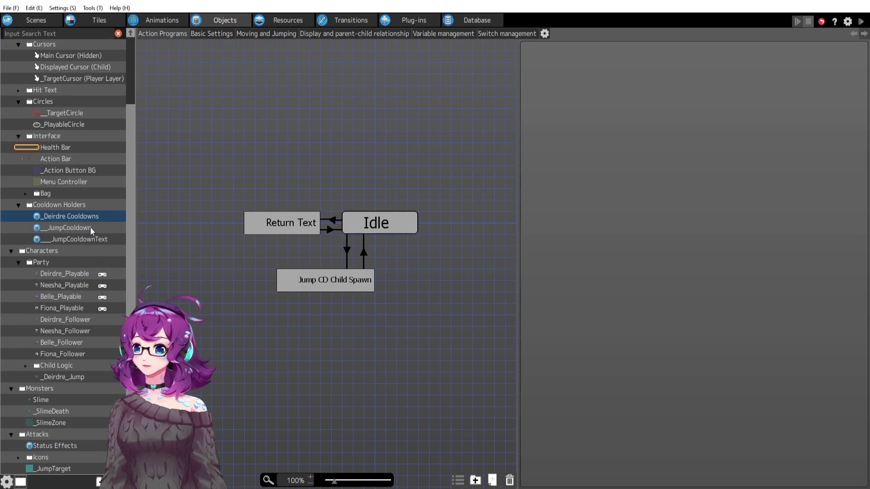
pyautogui.scroll(-2, 91, 231)
pyautogui.scroll(2, 90, 226)
pyautogui.scroll(-2, 91, 225)
pyautogui.scroll(1, 368, 346)
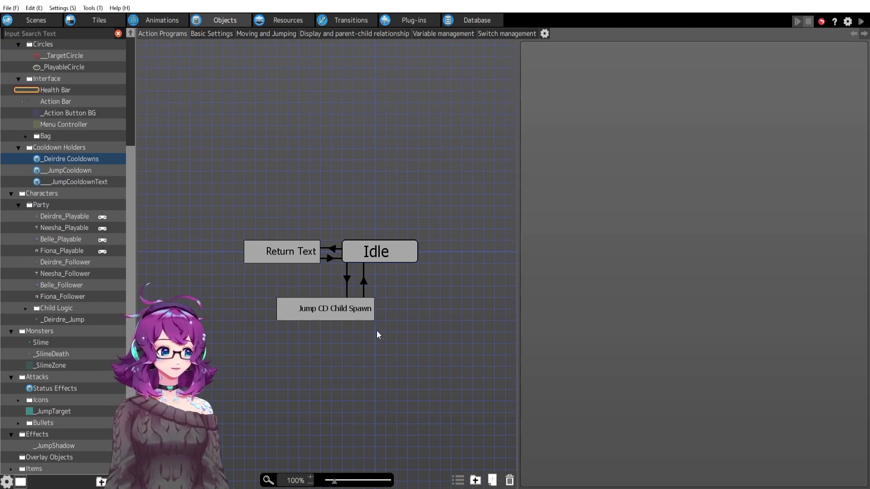
pyautogui.scroll(4, 64, 255)
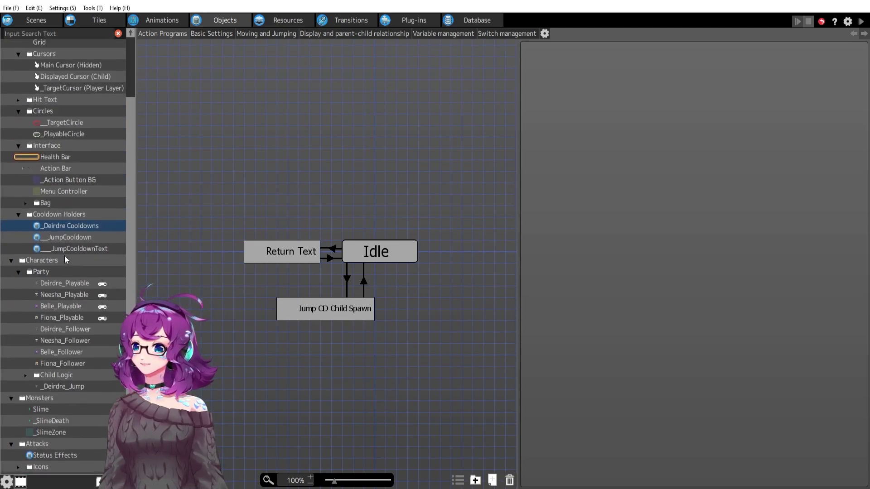
pyautogui.scroll(1, 72, 271)
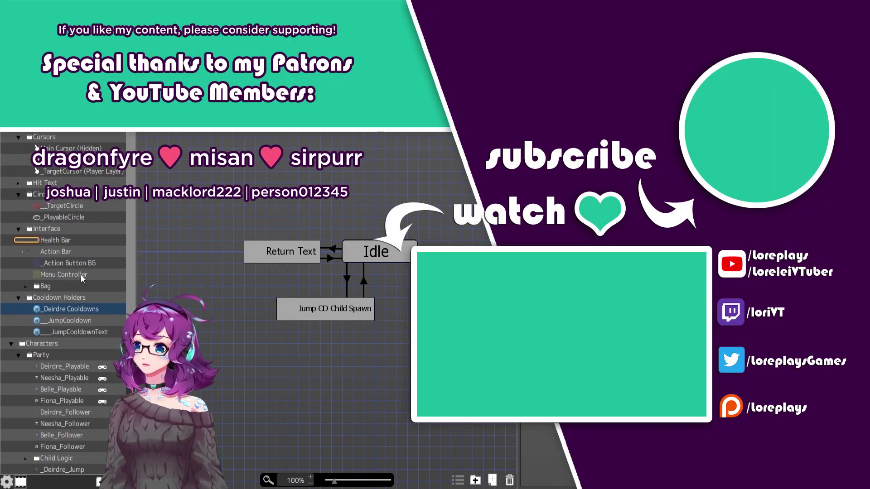